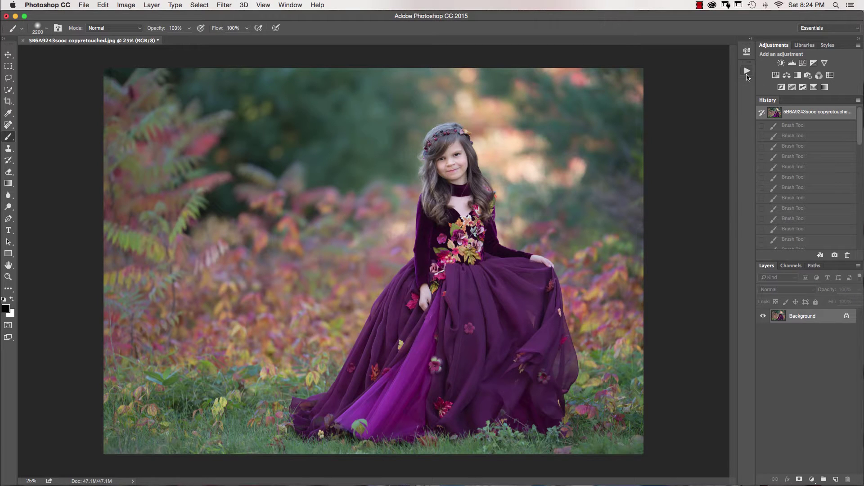
Run the Spoonful Of Sugar Color Base action from GTG - Innocence Workflow II and set its layer group's opacity to 67%.
click(748, 74)
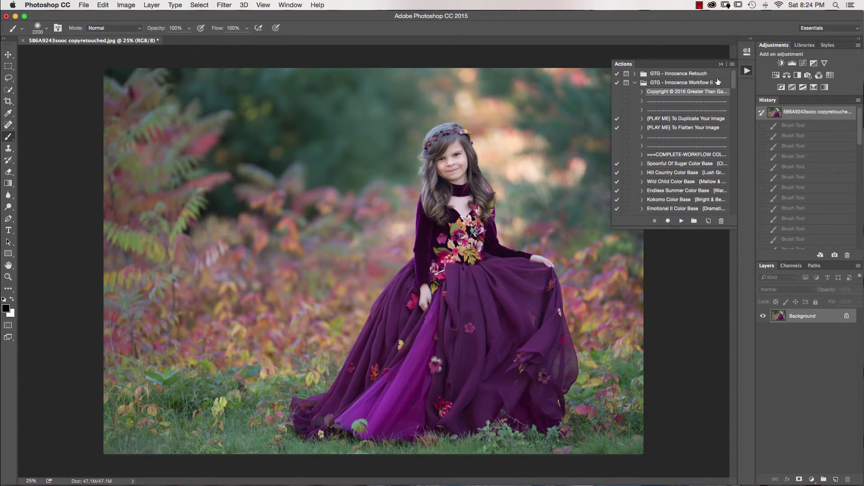
scroll(735, 75, down, 4)
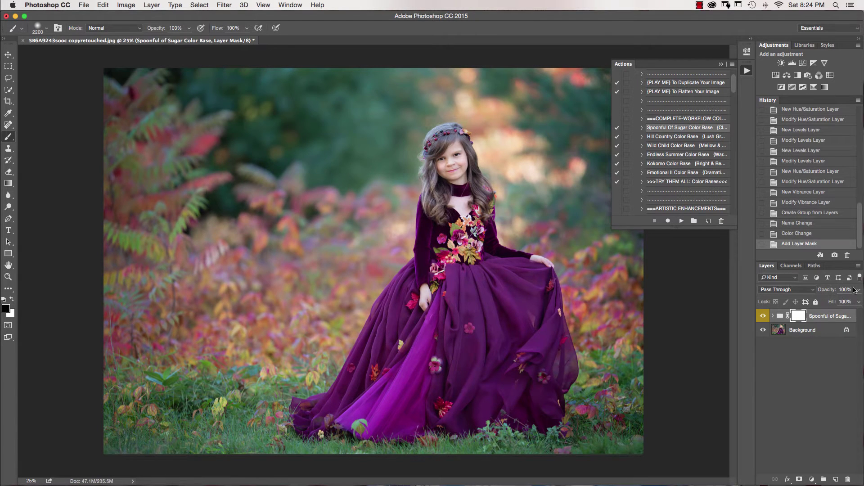
click(858, 291)
click(847, 302)
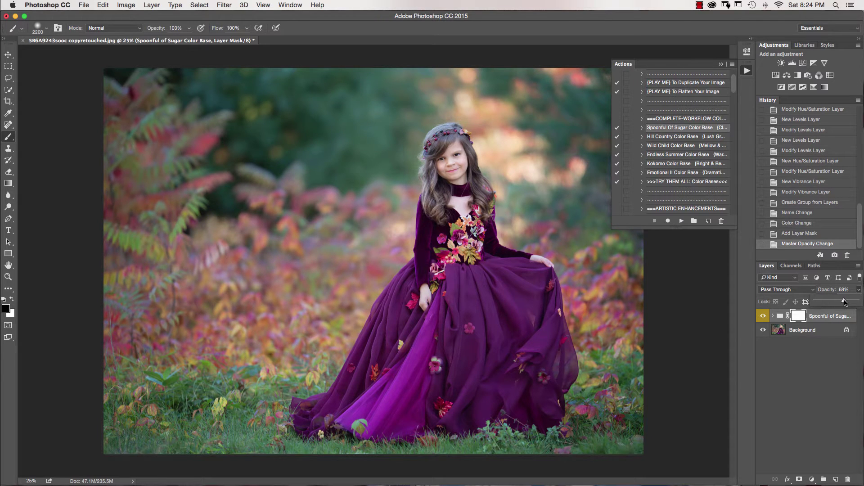
Run the Lemonhead (Clean Warmth) action, set its group's opacity to 55%, and compare the photo with and without it.
click(737, 89)
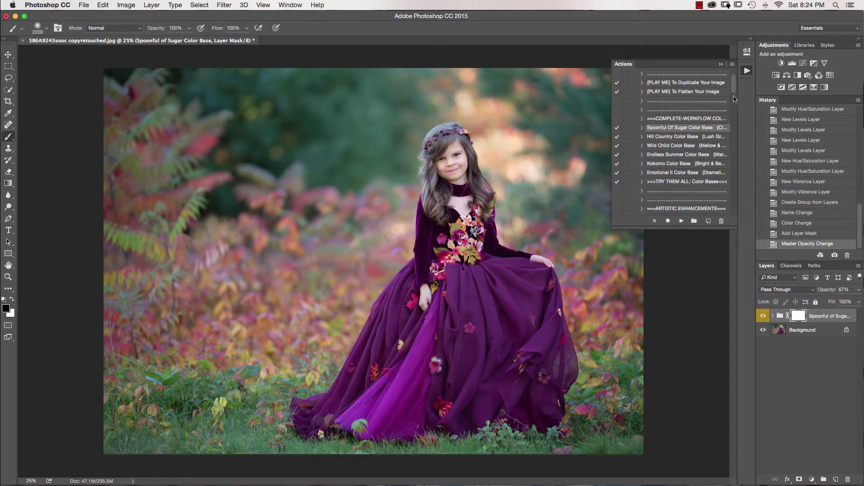
scroll(736, 146, down, 5)
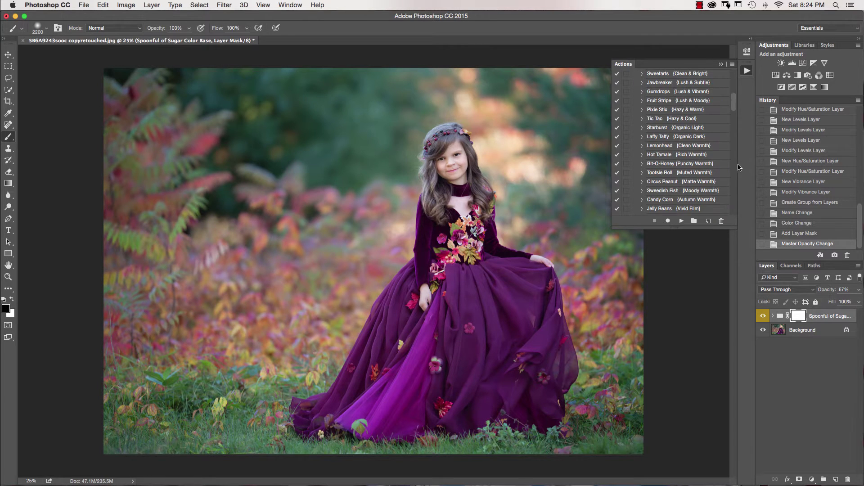
click(676, 146)
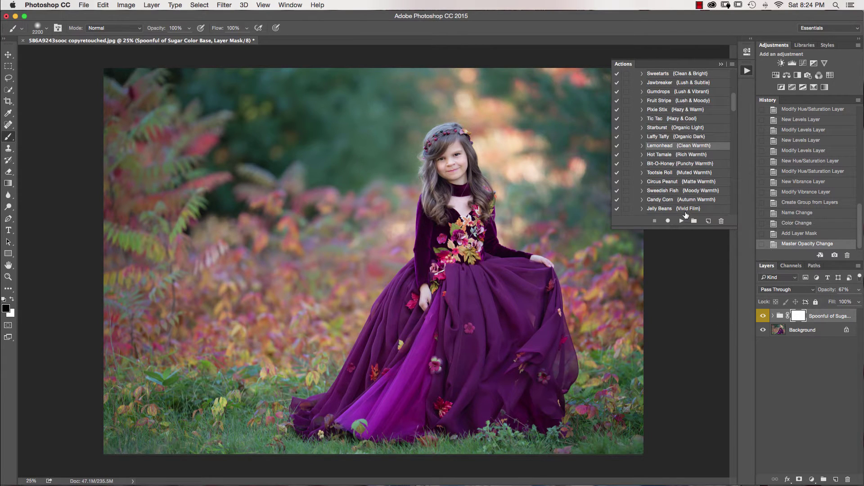
click(682, 220)
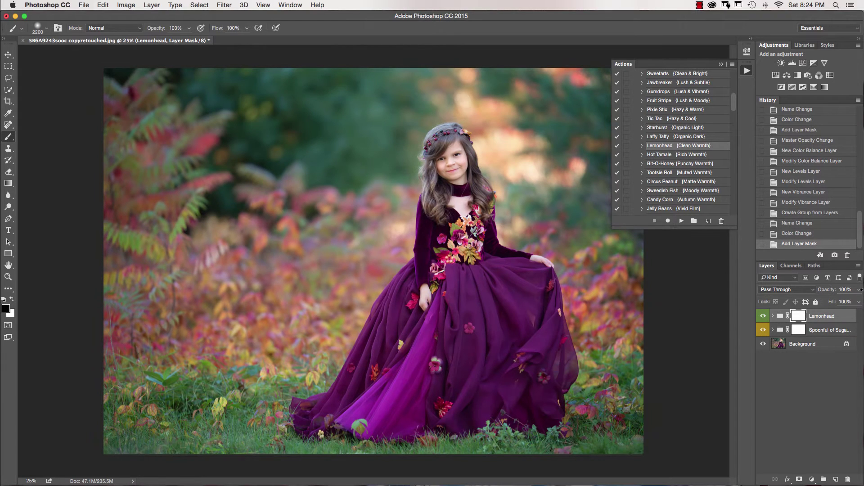
click(859, 290)
drag(839, 301, 839, 301)
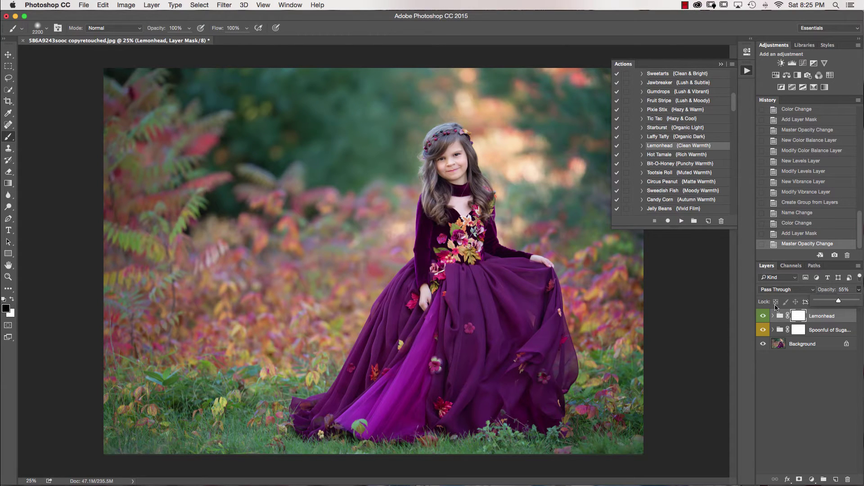
click(763, 316)
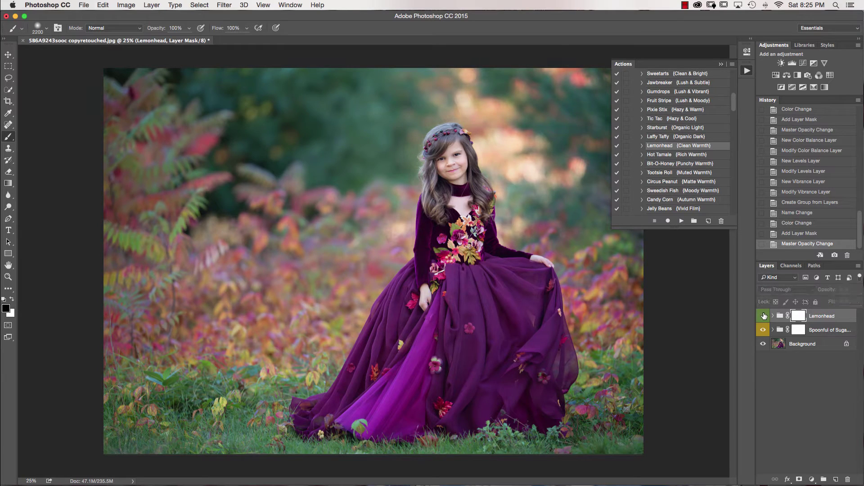
click(763, 316)
click(763, 316)
click(763, 316)
Run the Hot Tamale (Rich Warmth) action and set its layer group's opacity to 75%.
click(679, 155)
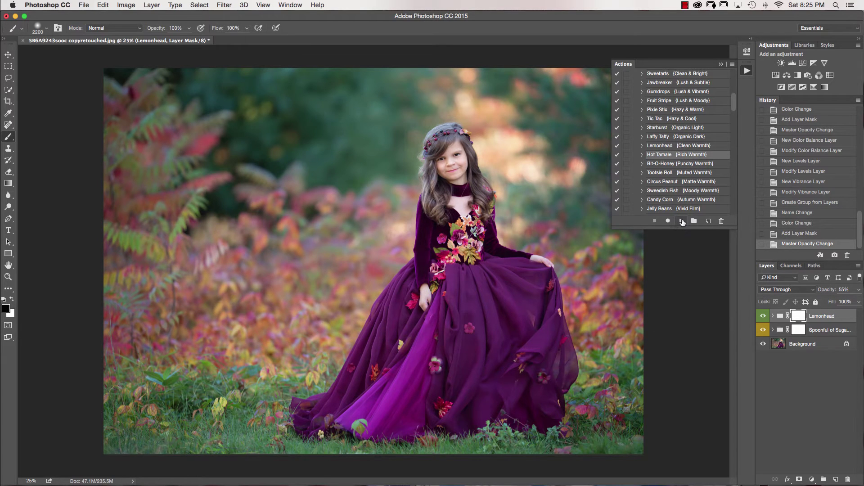
click(682, 221)
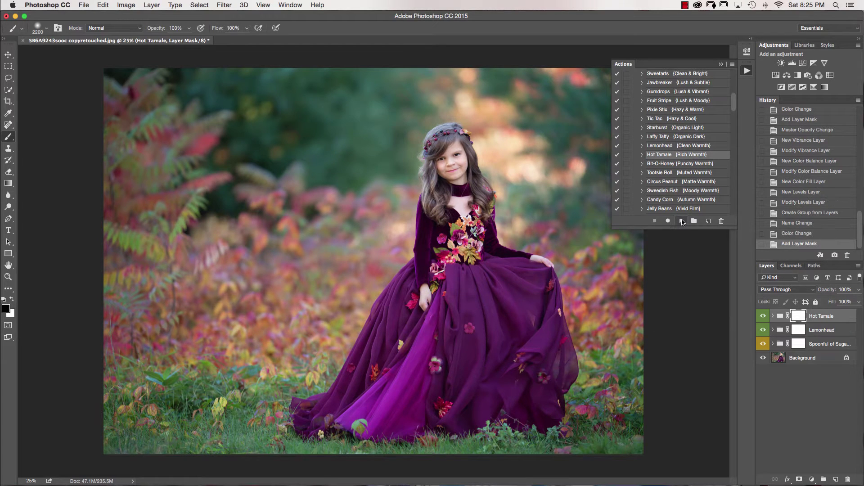
click(859, 291)
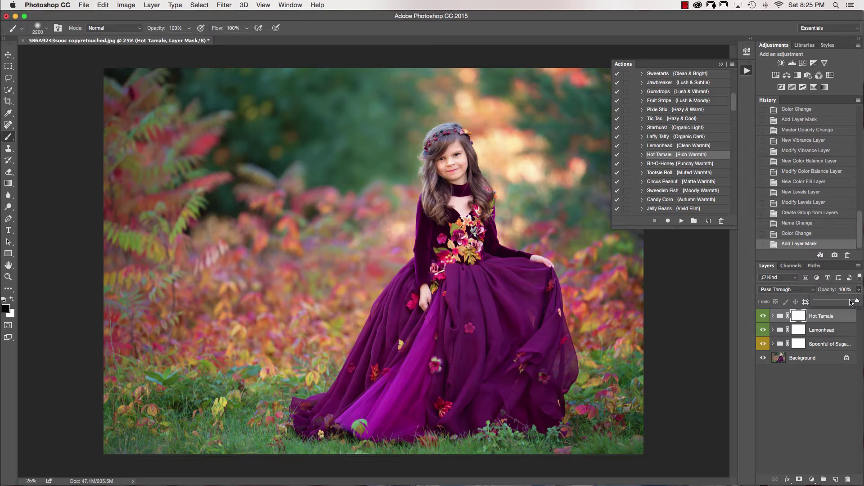
drag(850, 302, 850, 303)
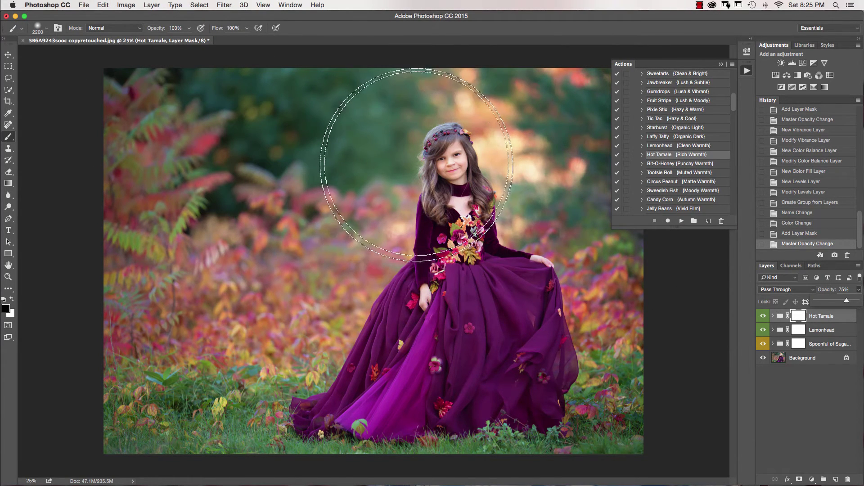
Mask the Hot Tamale effect off the girl and her dress by painting black with a smaller brush at 100% opacity.
key(bracketleft)
key(bracketleft)
key(bracketleft)
key(bracketleft)
key(bracketleft)
key(bracketleft)
key(bracketleft)
key(bracketleft)
key(bracketleft)
key(bracketleft)
key(bracketleft)
key(bracketleft)
key(bracketleft)
key(bracketleft)
key(bracketleft)
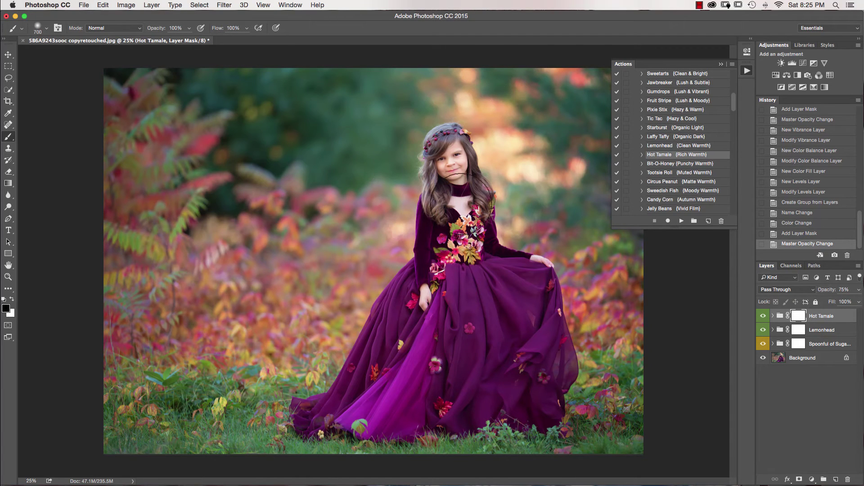
click(465, 199)
key(bracketleft)
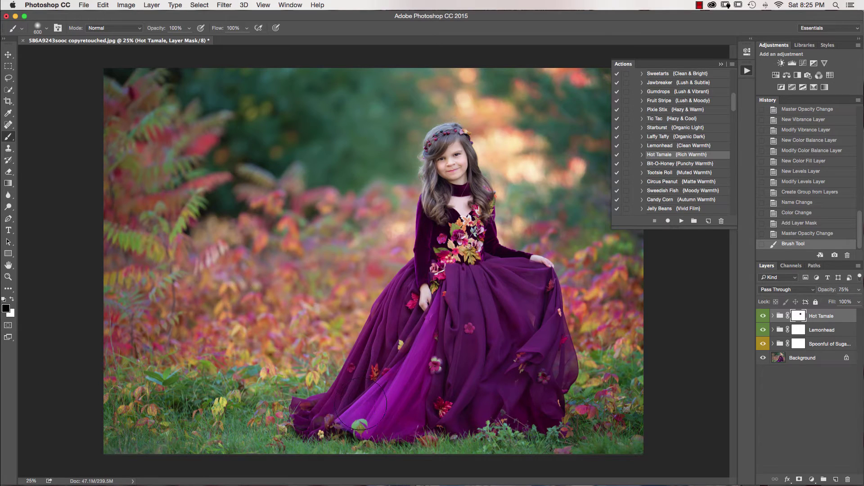
drag(531, 320, 491, 247)
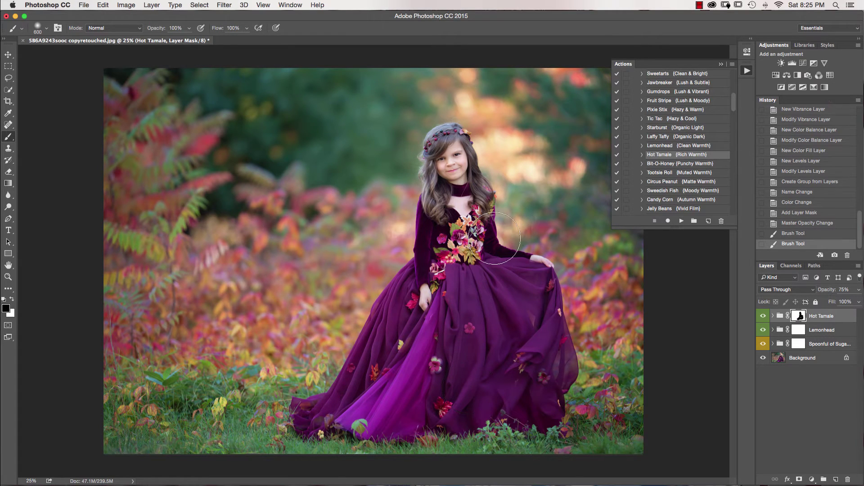
Run the Fall Background Colors action from the Fix The Greens Brushes section.
drag(732, 102, 730, 137)
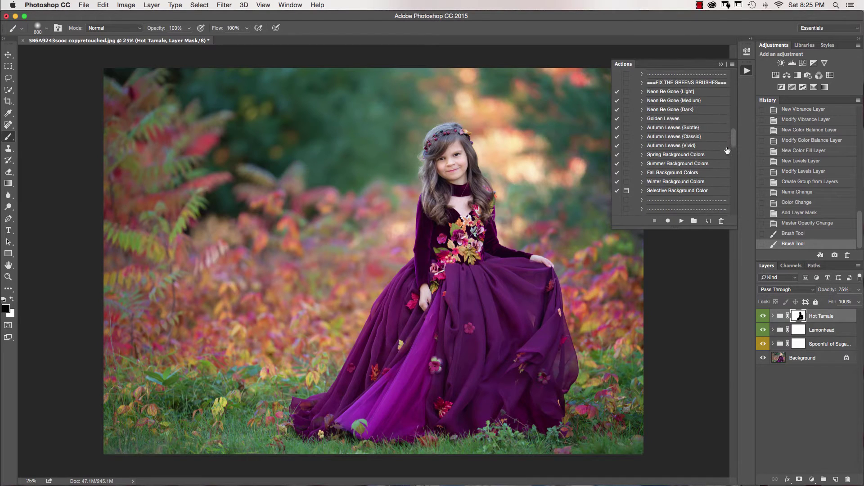
click(677, 174)
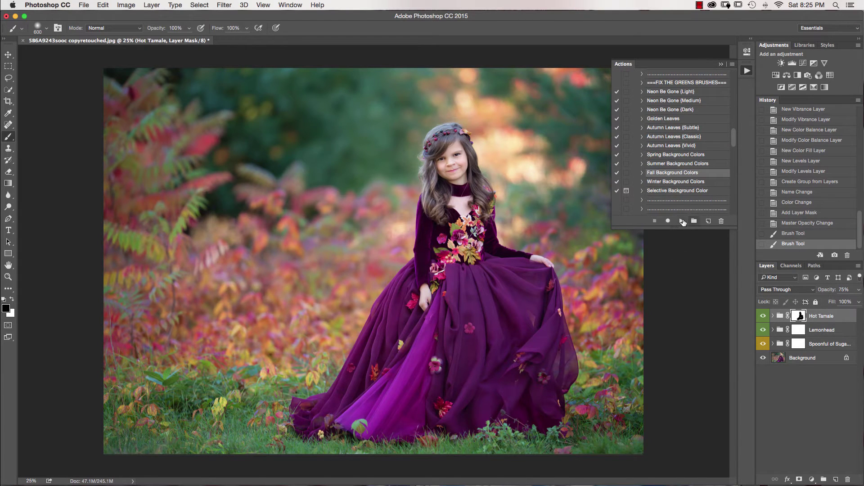
click(681, 221)
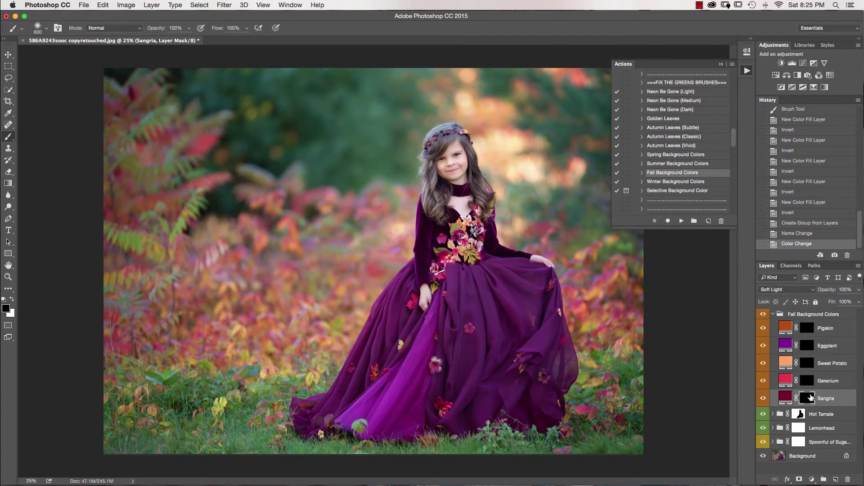
Paint the Sangria mask white over the dark trees behind the girl, using a 1300 px brush at 36% opacity.
click(190, 29)
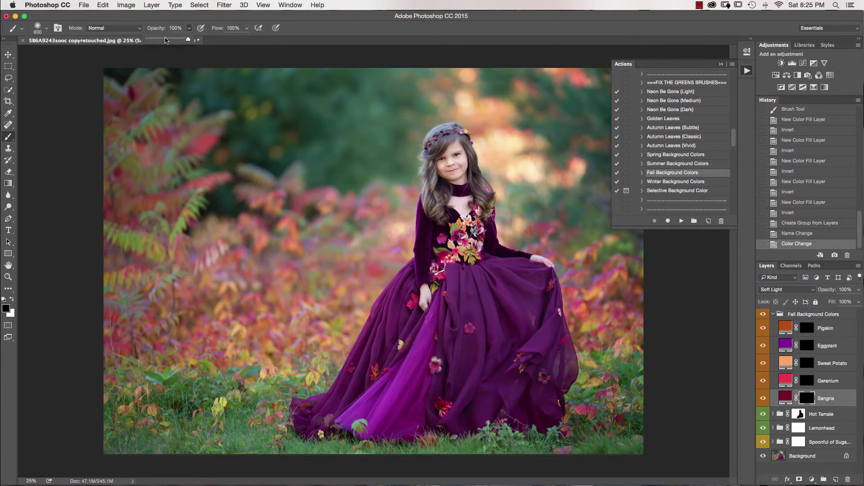
click(166, 40)
drag(163, 42, 166, 41)
key(bracketright)
key(bracketright)
key(bracketright)
key(bracketright)
key(bracketright)
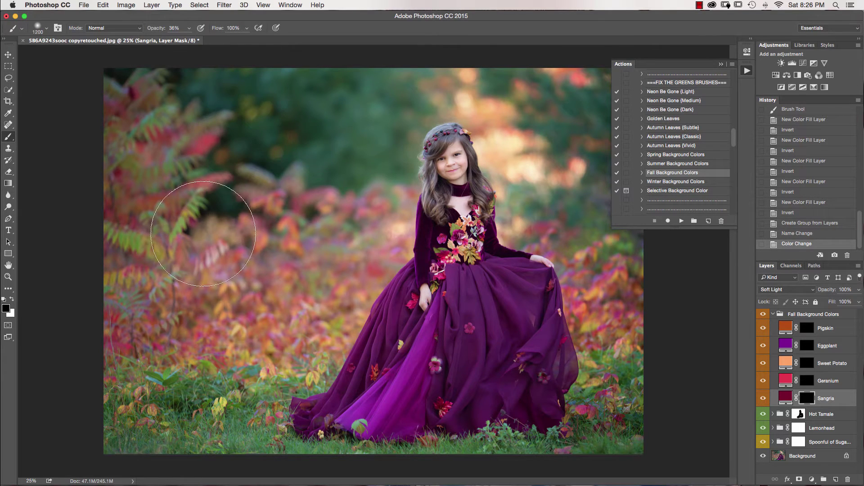
key(bracketright)
key(bracketright)
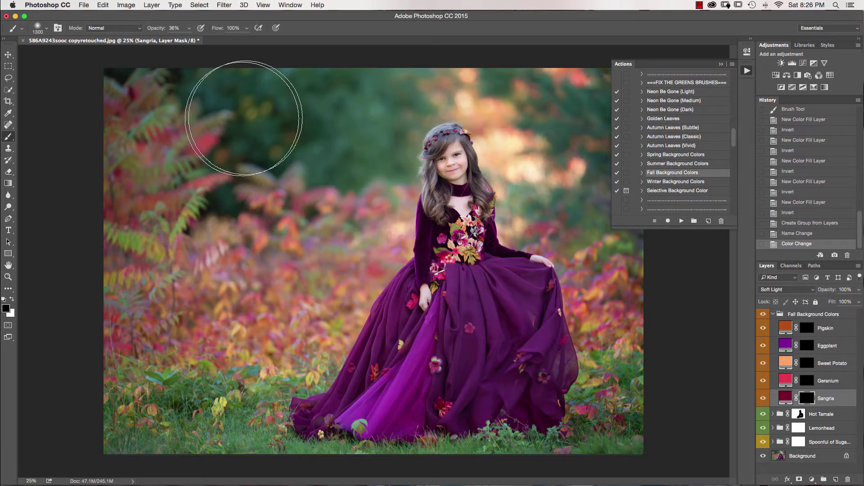
mouse_move(255, 113)
mouse_down()
mouse_move(245, 117)
mouse_move(261, 149)
mouse_up()
key(x)
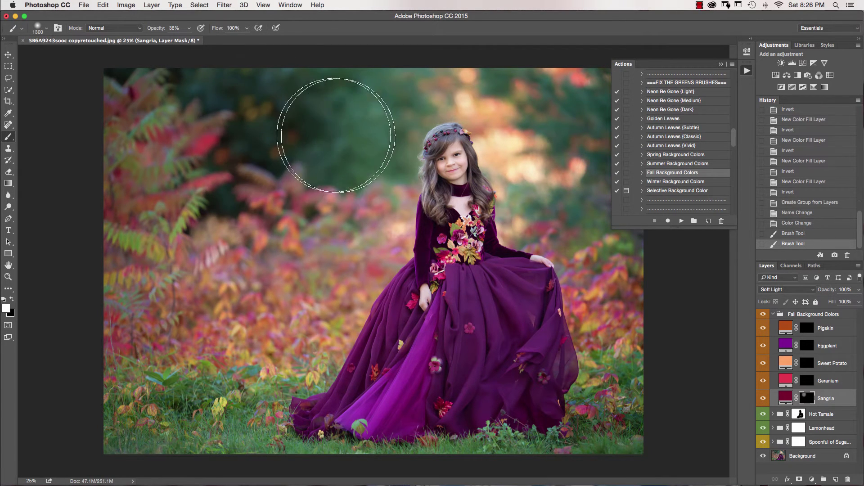
drag(336, 135, 360, 159)
drag(359, 121, 399, 74)
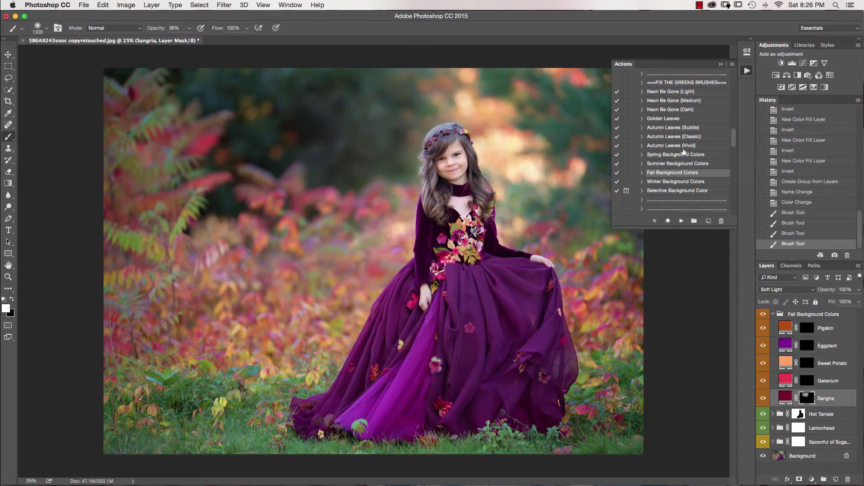
drag(532, 116, 572, 116)
click(720, 64)
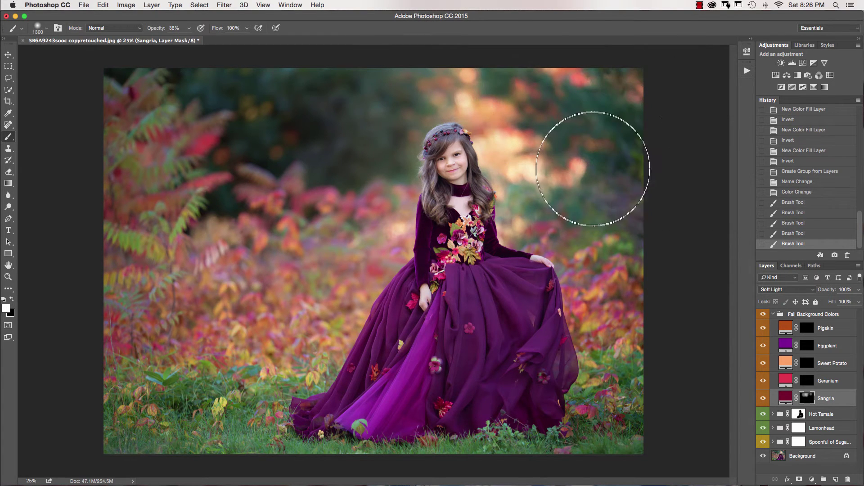
Extend the Sangria tint over the foliage on both sides of the girl and the foreground grass.
mouse_move(594, 168)
mouse_down()
mouse_move(576, 198)
mouse_move(617, 212)
mouse_move(561, 211)
mouse_move(556, 199)
mouse_move(612, 291)
mouse_up()
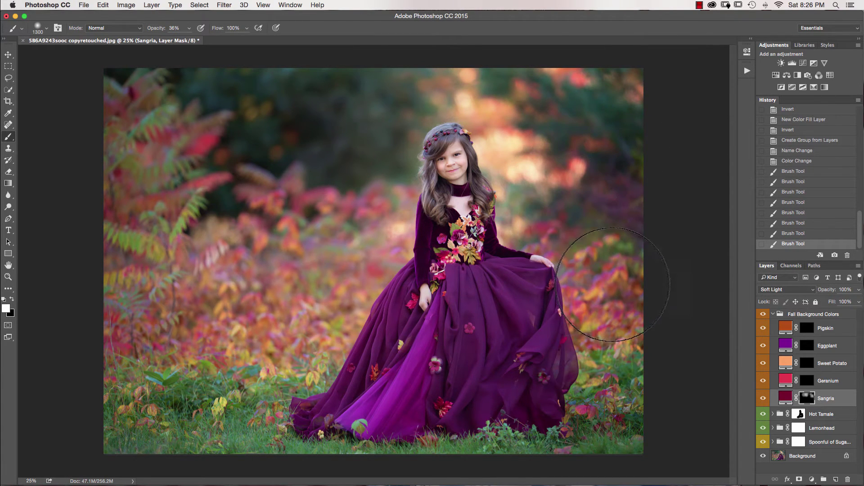
drag(275, 303, 285, 308)
drag(143, 311, 157, 315)
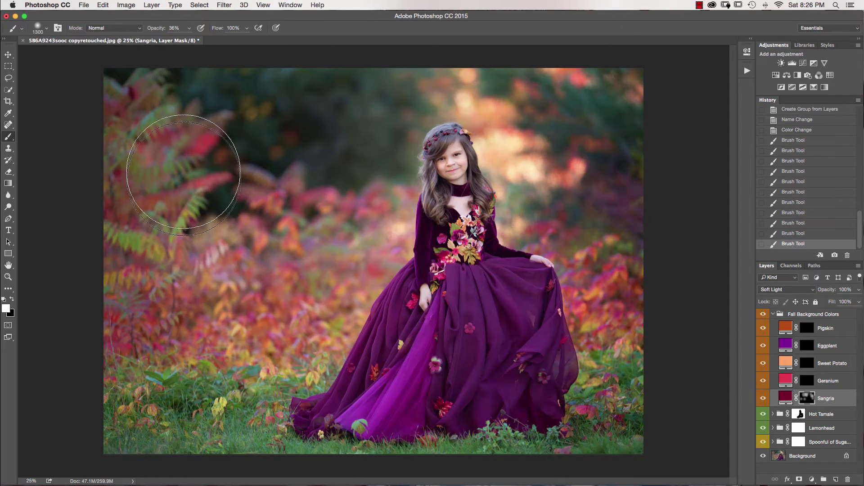
drag(189, 171, 206, 194)
drag(153, 407, 180, 415)
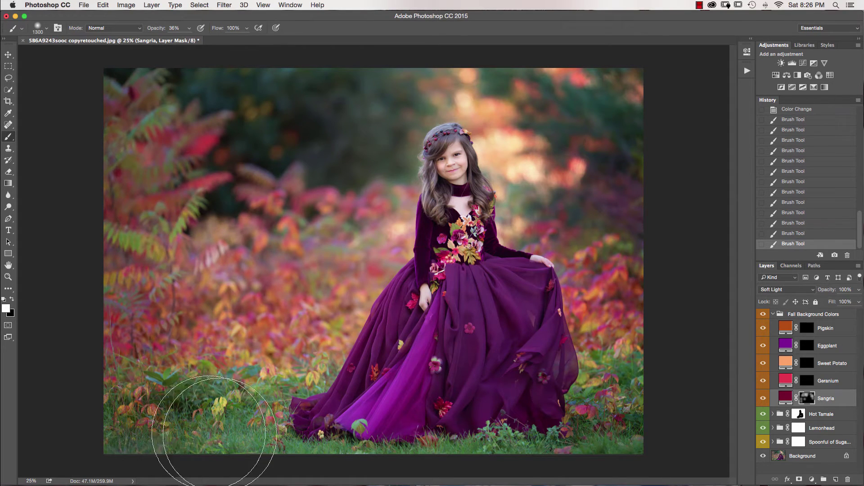
mouse_move(232, 425)
mouse_down()
mouse_move(354, 441)
mouse_move(599, 428)
mouse_move(627, 376)
mouse_up()
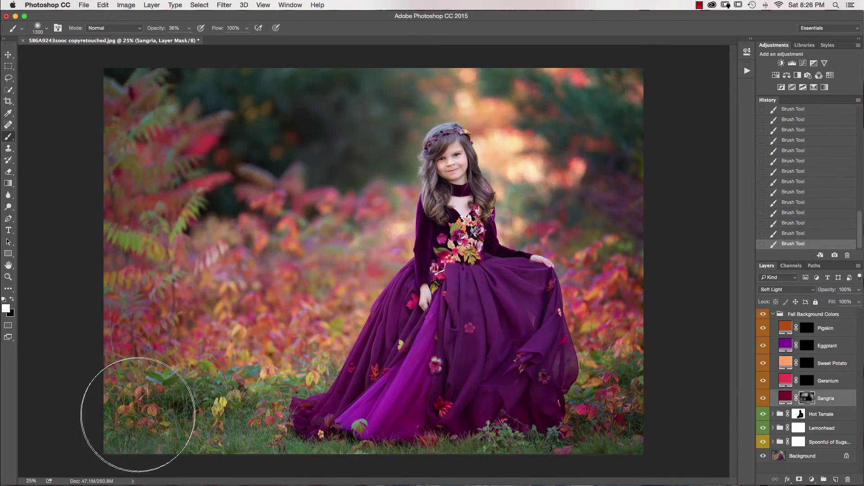
click(137, 414)
Paint the Geranium mask white over the background trees and foliage with the brush at 26% opacity.
click(806, 380)
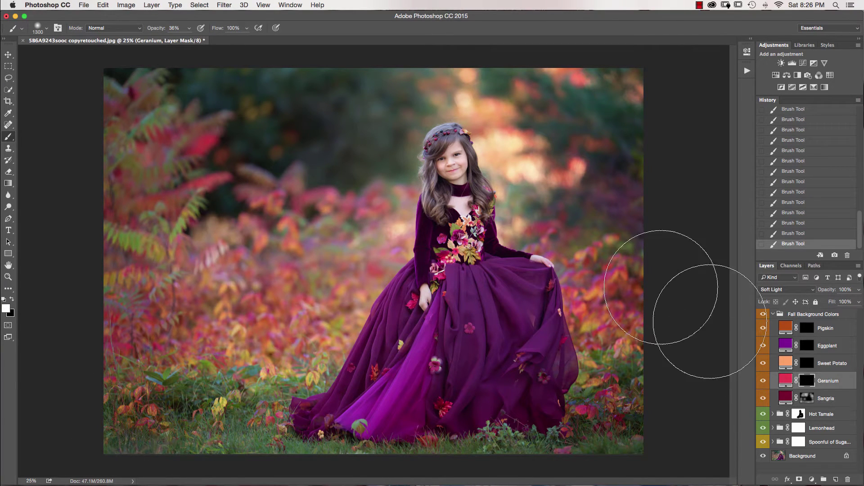
click(189, 28)
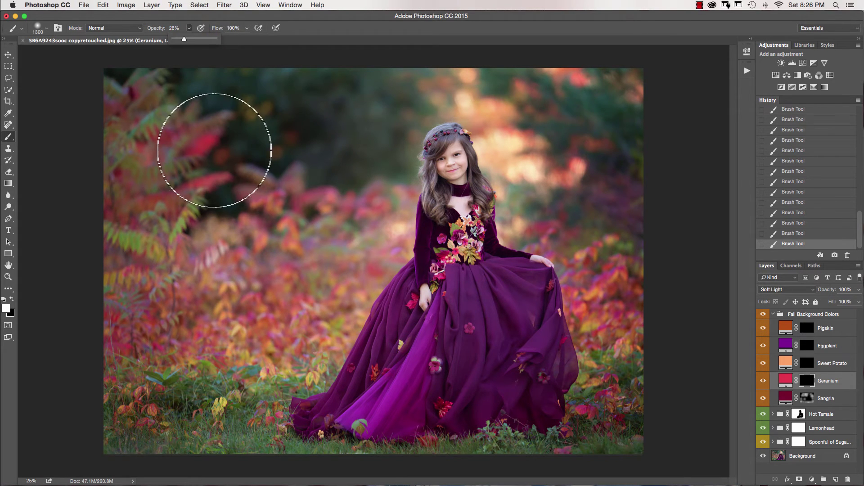
click(183, 192)
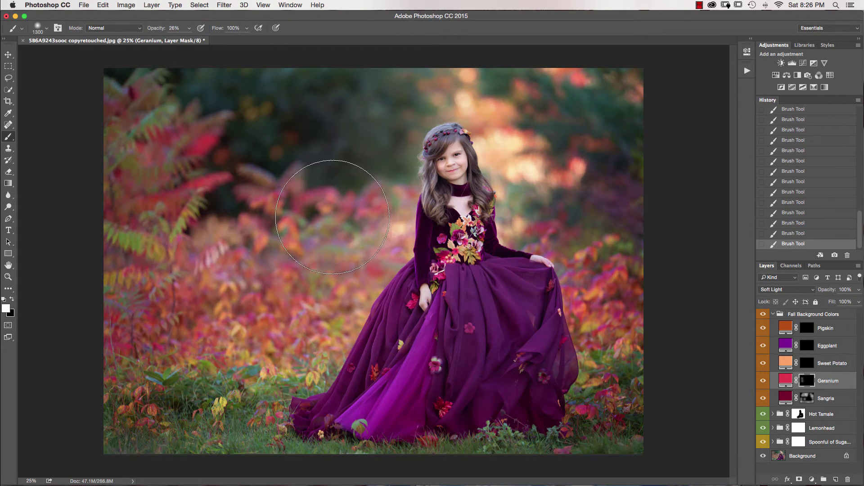
mouse_move(594, 169)
mouse_down()
mouse_move(544, 96)
mouse_move(559, 147)
mouse_move(516, 89)
mouse_up()
mouse_move(342, 103)
mouse_down()
mouse_move(367, 134)
mouse_move(338, 138)
mouse_up()
mouse_move(266, 108)
mouse_down()
mouse_move(239, 109)
mouse_move(225, 87)
mouse_move(291, 102)
mouse_move(186, 217)
mouse_move(324, 68)
mouse_move(424, 55)
mouse_move(234, 47)
mouse_move(125, 54)
mouse_move(640, 119)
mouse_move(668, 257)
mouse_move(559, 434)
mouse_move(415, 444)
mouse_move(155, 405)
mouse_move(586, 287)
mouse_up()
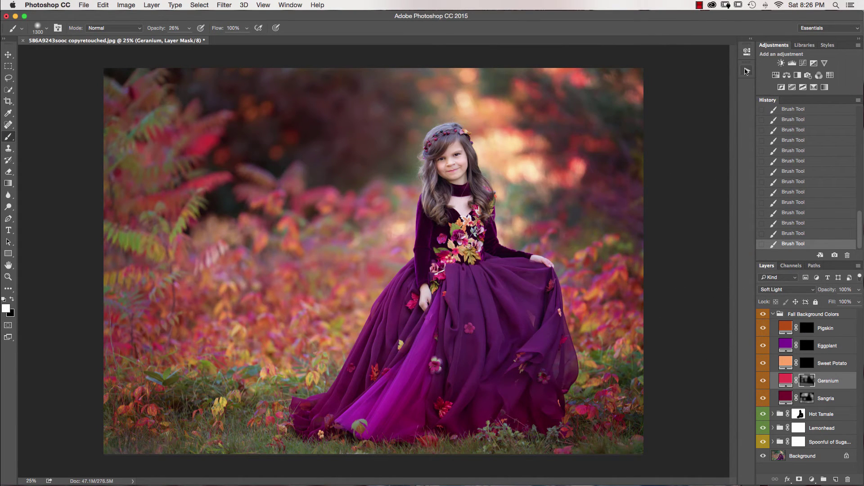
Flatten the image and run the Lavender action from Botanical Blends, with the Lavender Foreground layer at 100% opacity.
click(747, 72)
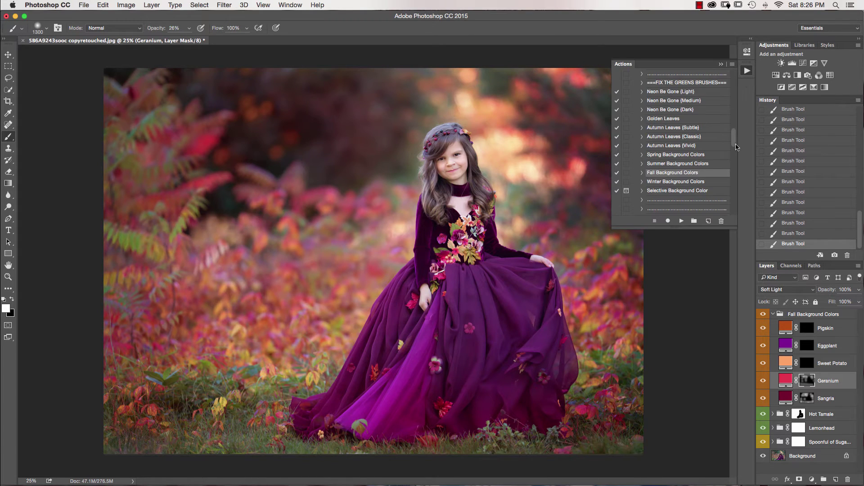
drag(735, 137, 733, 148)
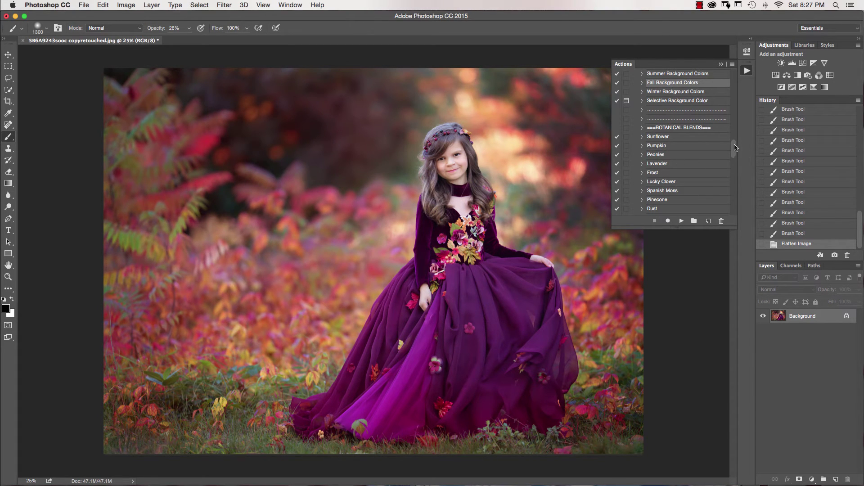
scroll(734, 152, down, 1)
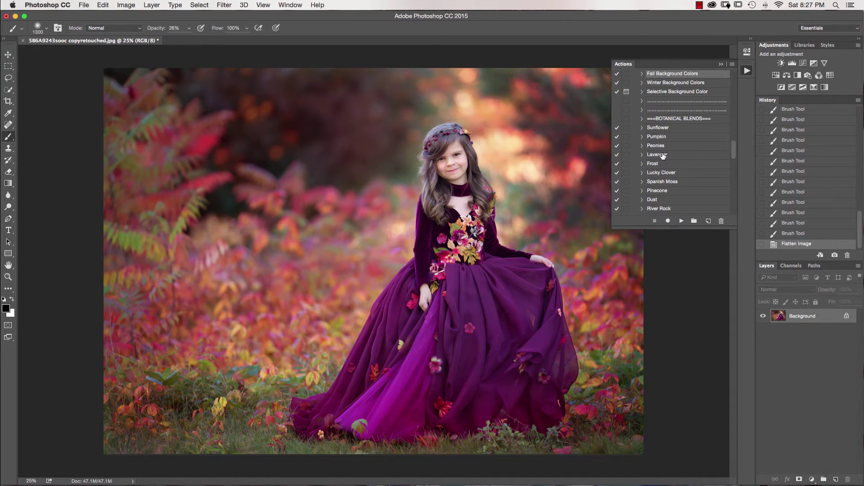
click(661, 155)
click(681, 221)
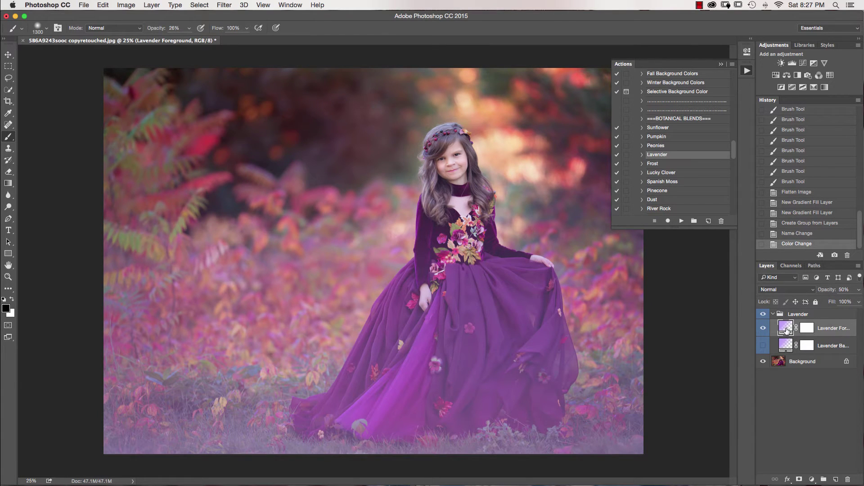
click(860, 290)
drag(840, 301, 858, 306)
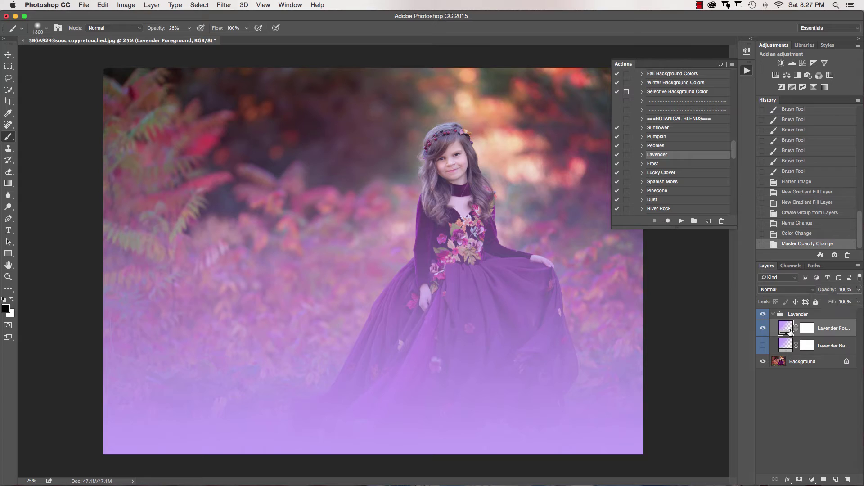
Open the color of the Lavender Foreground gradient's starting stop for editing.
double_click(786, 328)
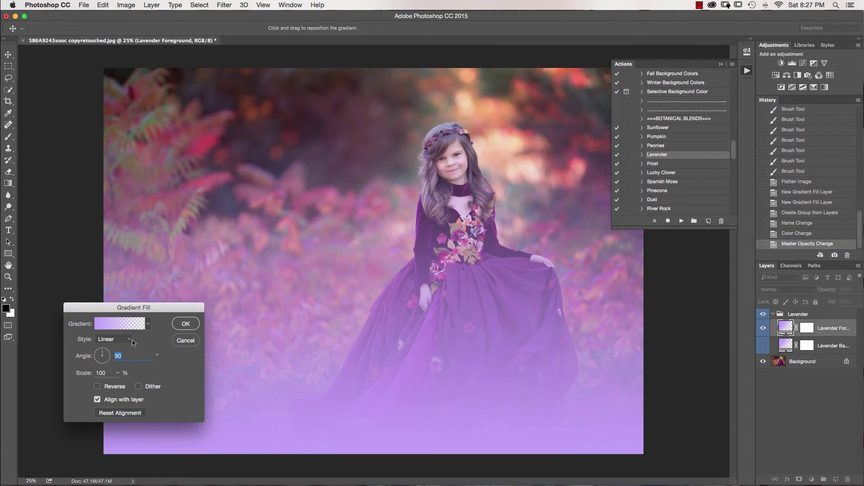
click(99, 325)
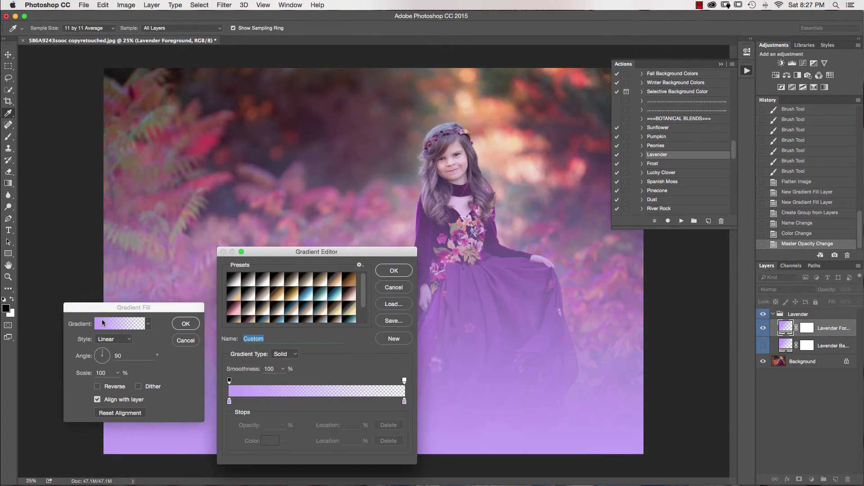
click(229, 401)
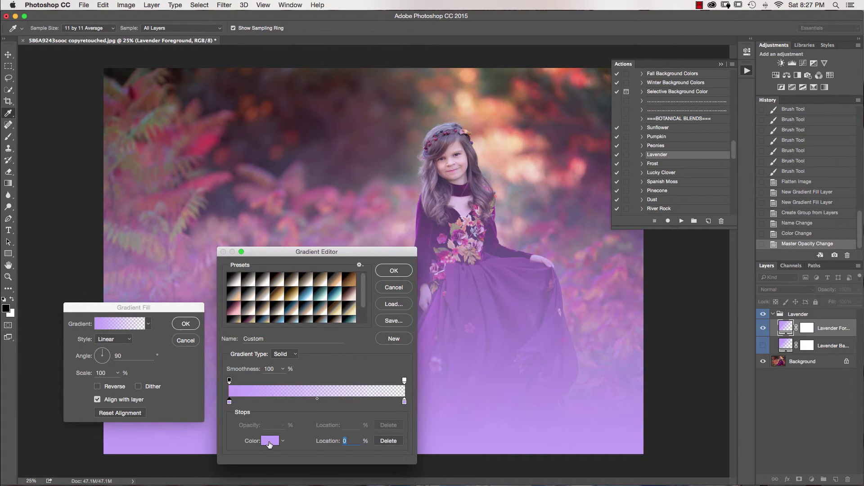
click(270, 441)
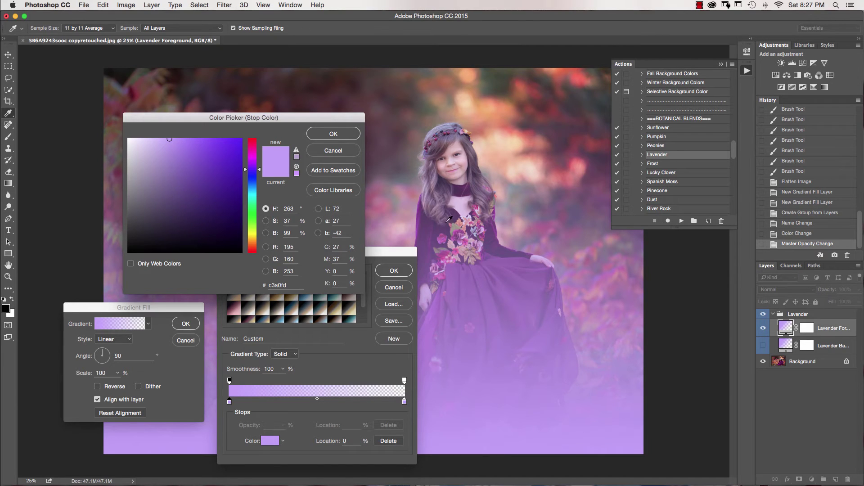
Try purples sampled from the dress and reds from the foliage as the gradient's starting color.
click(464, 185)
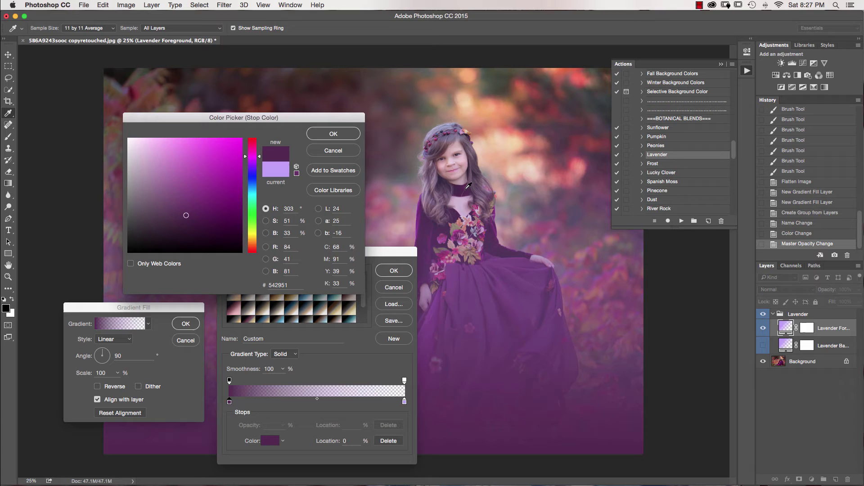
click(464, 184)
click(135, 90)
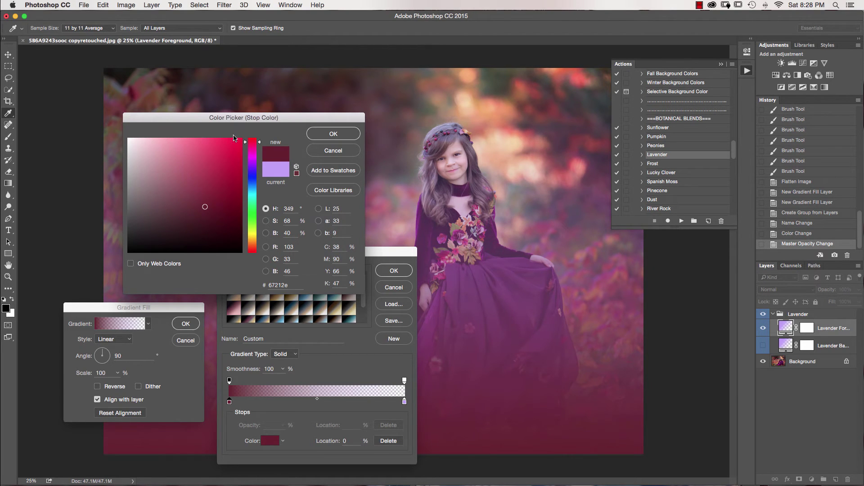
drag(288, 123, 242, 207)
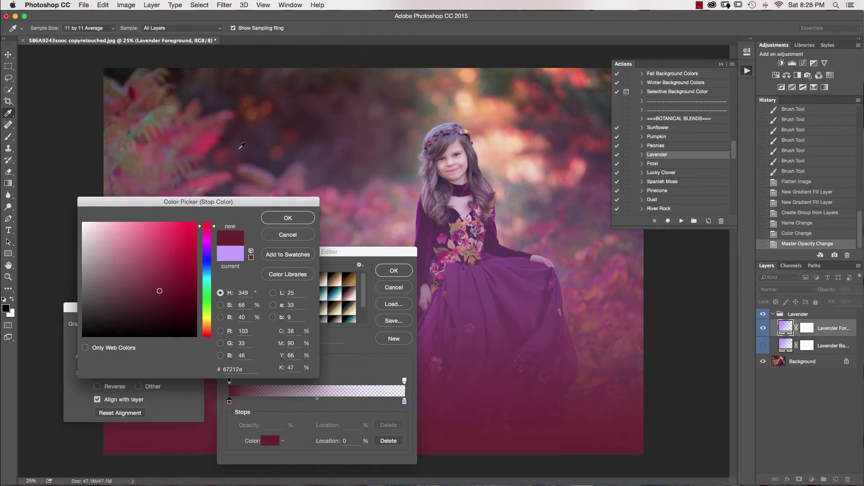
click(216, 146)
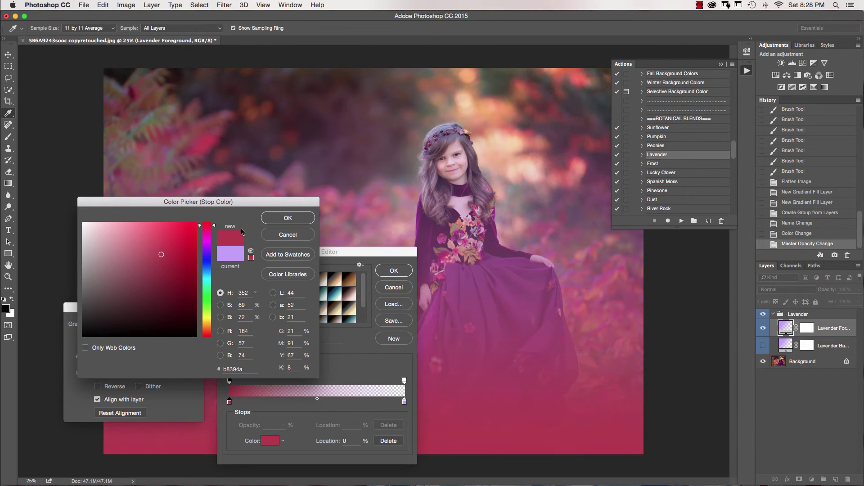
click(138, 92)
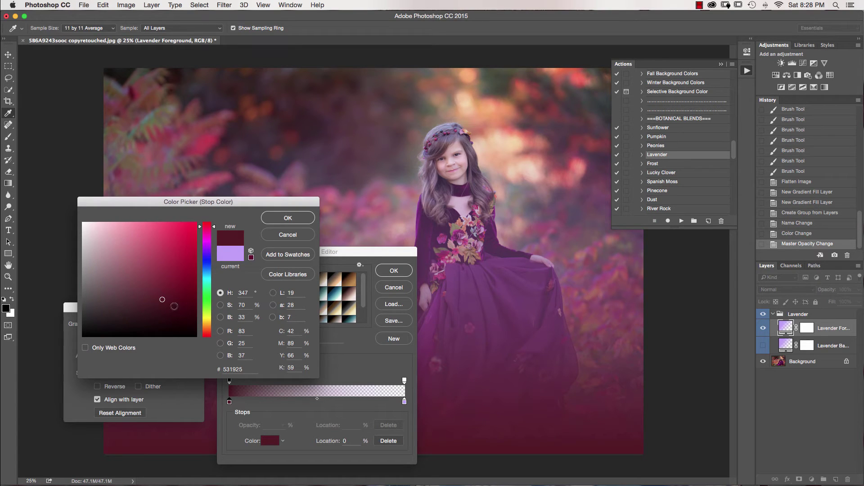
click(176, 303)
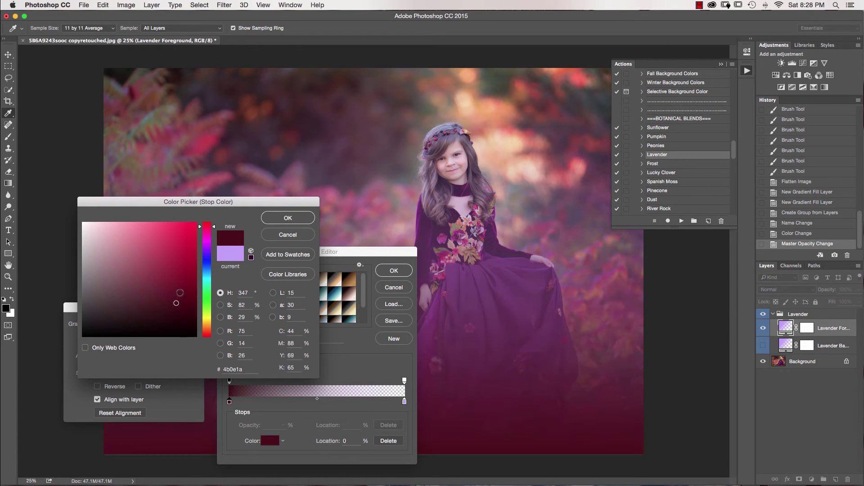
click(463, 189)
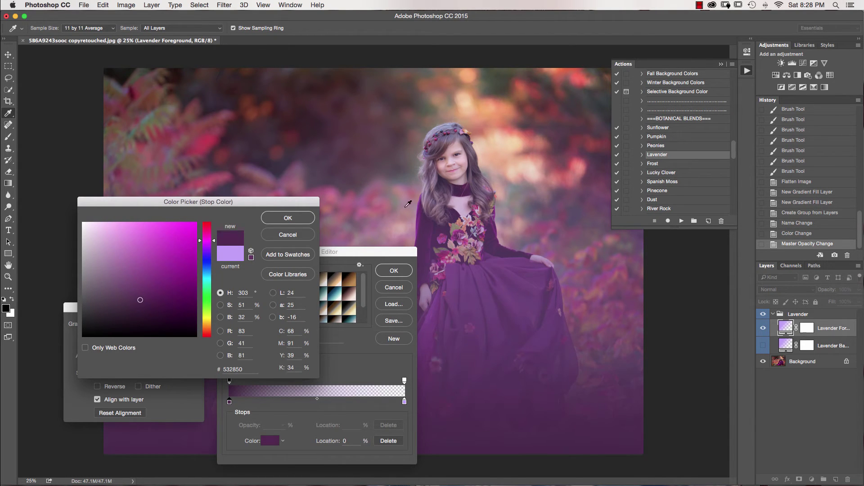
click(171, 304)
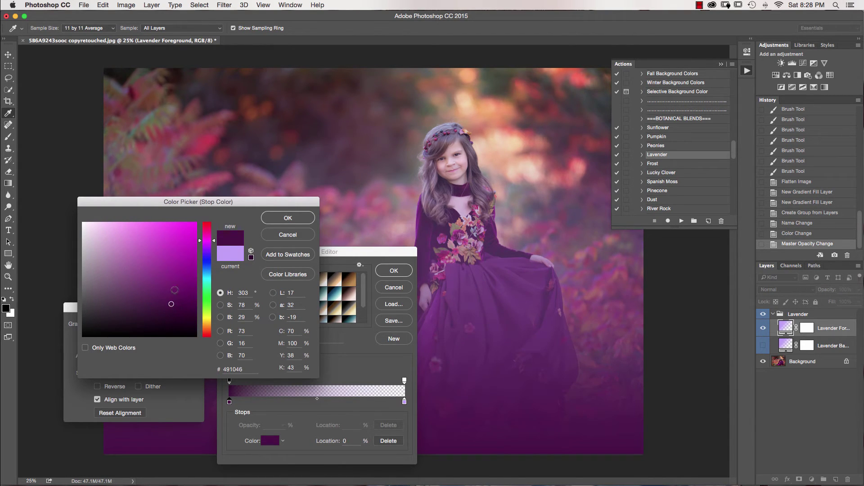
Sample the red foliage, darken it to a deep burgundy, and apply it as the Lavender Foreground gradient's starting color.
click(207, 145)
click(179, 297)
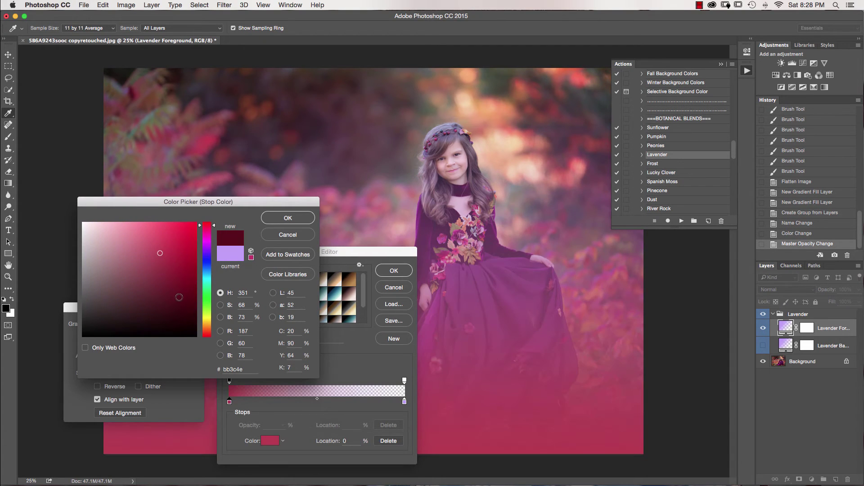
click(176, 306)
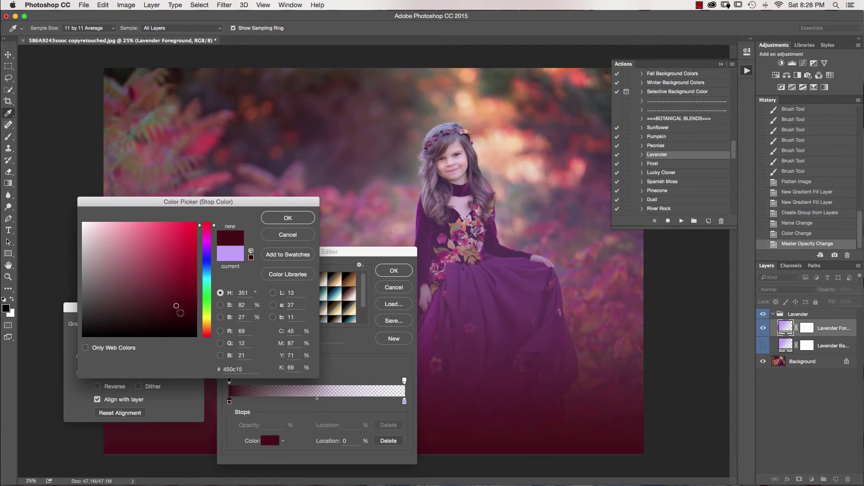
click(171, 310)
click(178, 302)
click(288, 218)
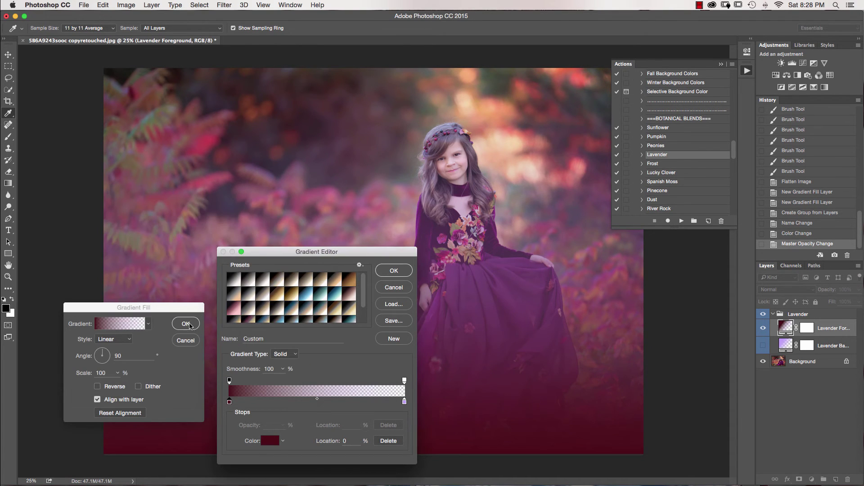
click(394, 270)
click(187, 323)
Compare the image with and without the burgundy gradient, keeping the layer's opacity at 100%.
key(b)
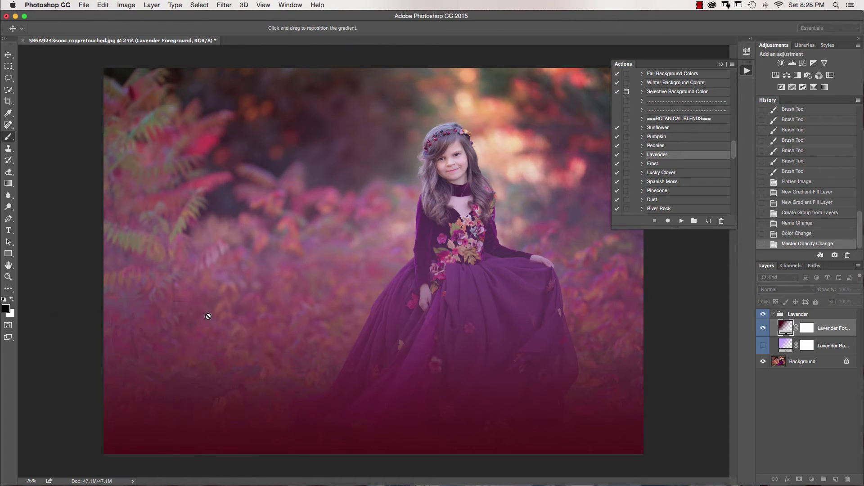
click(763, 328)
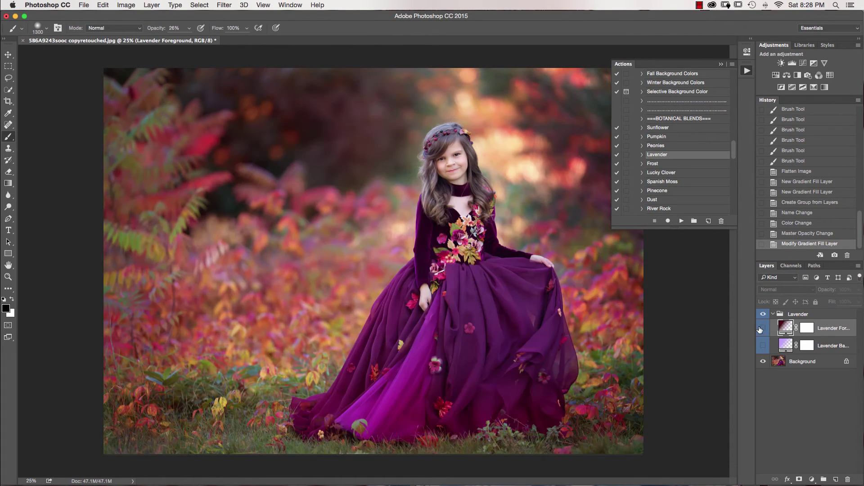
click(763, 328)
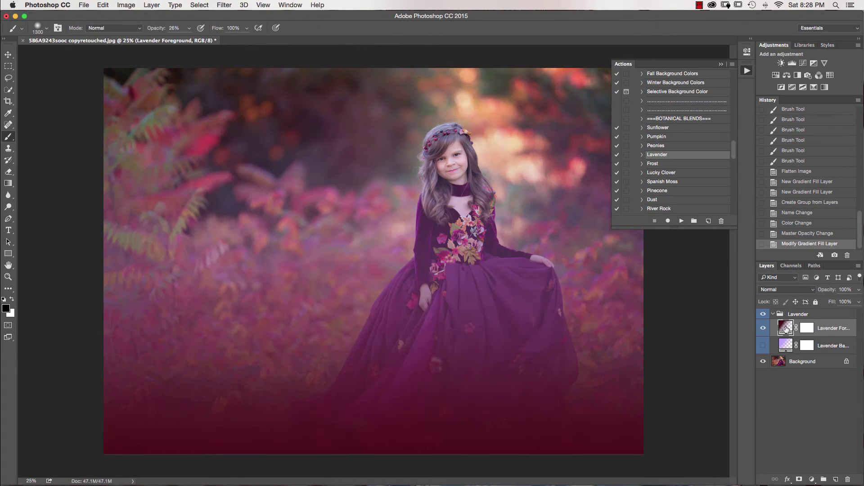
click(859, 289)
drag(857, 301, 863, 309)
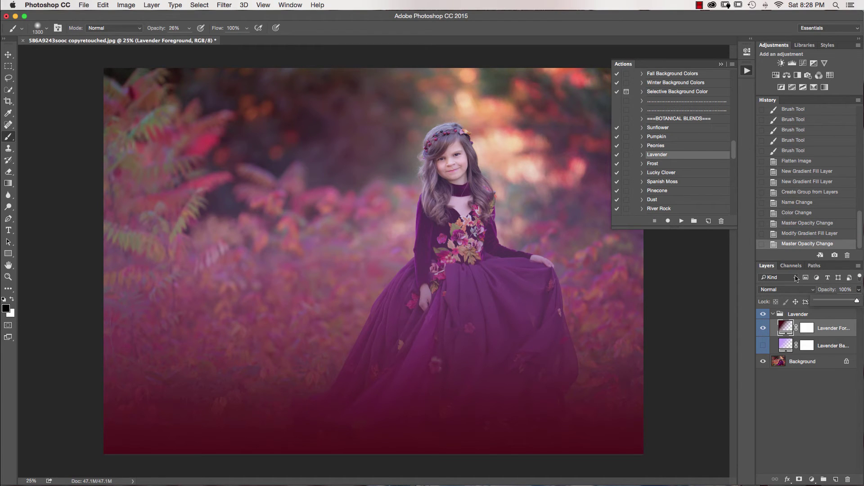
Paint the Lavender Foreground mask black over the girl, her dress and the upper background, using a 1300 px brush at 76% opacity.
click(807, 328)
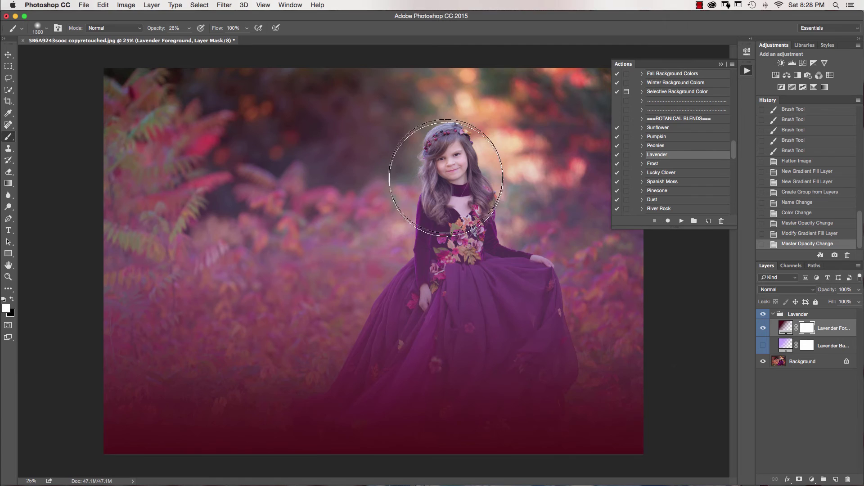
key(x)
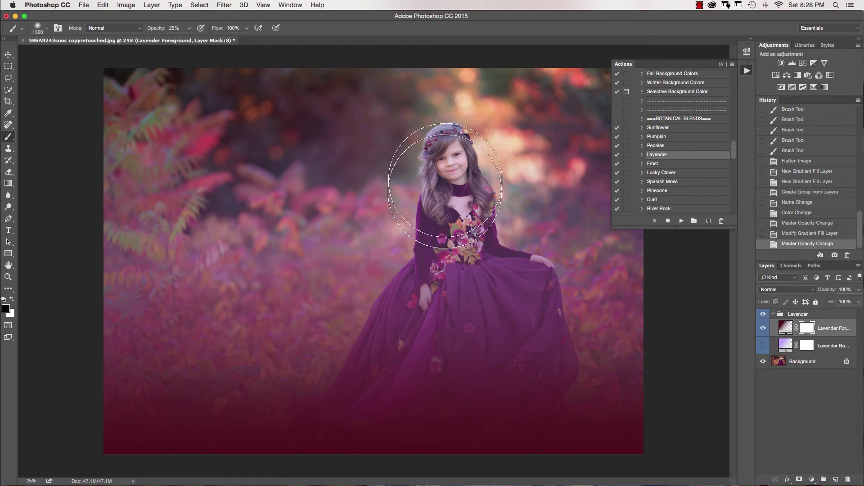
key(7)
key(6)
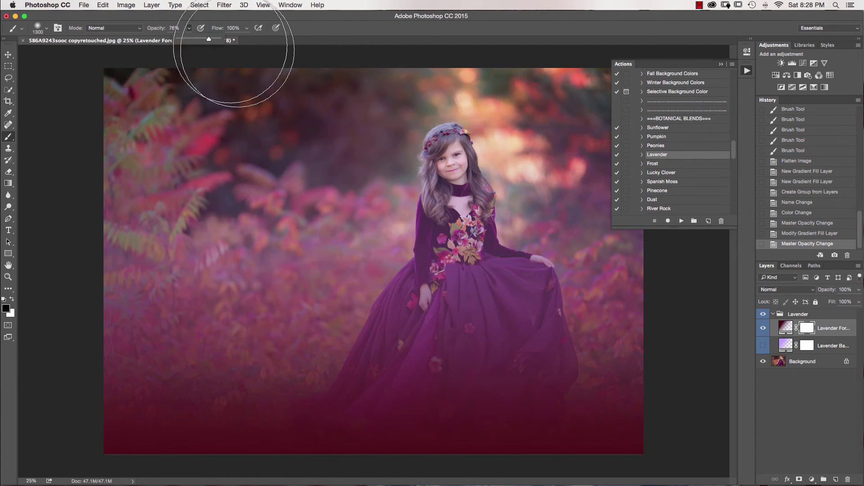
mouse_move(470, 230)
mouse_down()
mouse_move(444, 199)
mouse_move(450, 188)
mouse_move(429, 223)
mouse_move(459, 255)
mouse_move(501, 256)
mouse_move(564, 273)
mouse_move(527, 210)
mouse_move(441, 139)
mouse_move(324, 143)
mouse_move(236, 166)
mouse_move(246, 171)
mouse_move(211, 217)
mouse_move(269, 267)
mouse_move(298, 268)
mouse_move(237, 229)
mouse_move(167, 228)
mouse_move(168, 266)
mouse_move(187, 236)
mouse_move(222, 87)
mouse_up()
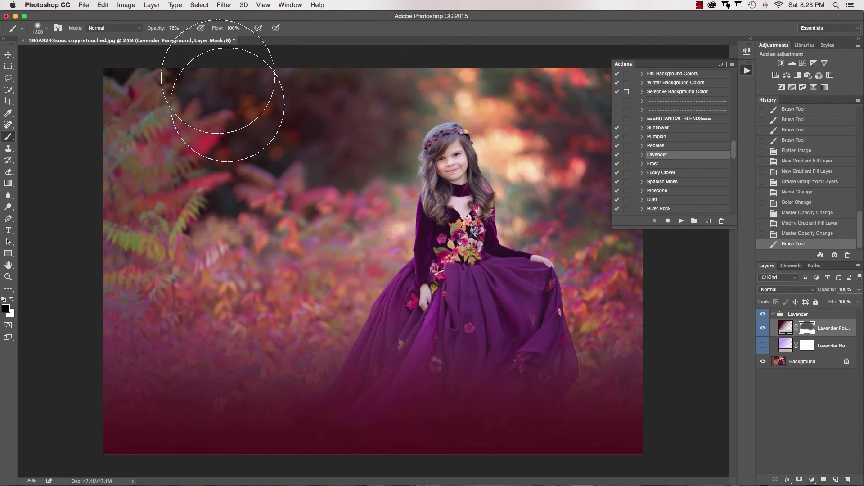
mouse_move(493, 296)
mouse_down()
mouse_move(482, 272)
mouse_move(455, 327)
mouse_move(525, 314)
mouse_move(492, 309)
mouse_up()
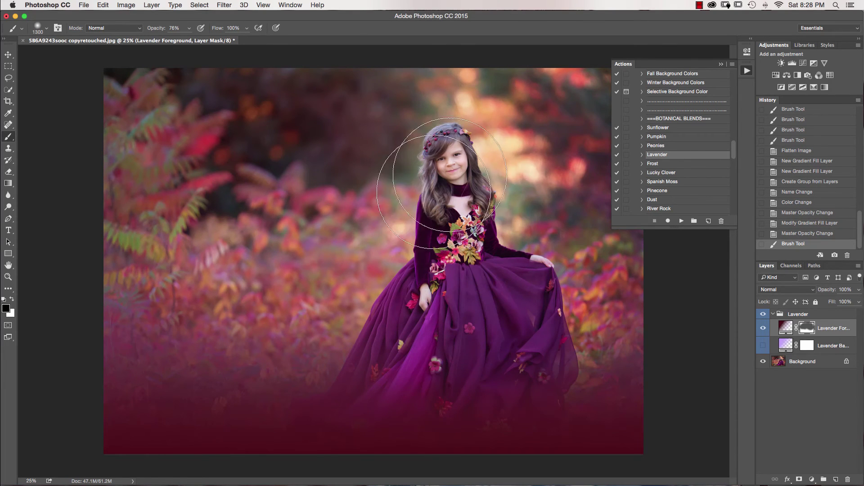
mouse_move(535, 288)
mouse_down()
mouse_move(560, 313)
mouse_move(525, 288)
mouse_up()
drag(445, 155, 477, 149)
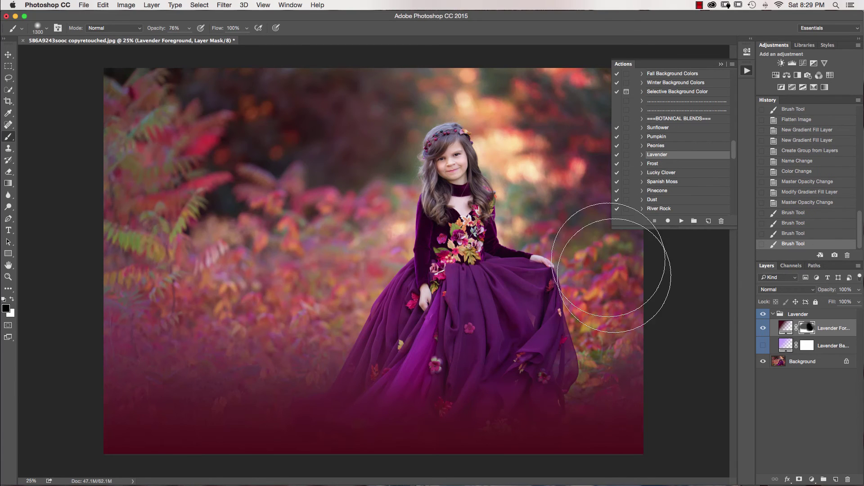
drag(640, 270, 621, 279)
Paint the Lavender Foreground mask white across the lower foreground and dress hem to restore the burgundy haze.
key(x)
mouse_move(640, 385)
mouse_down()
mouse_move(570, 417)
mouse_move(469, 428)
mouse_move(609, 369)
mouse_move(571, 397)
mouse_move(358, 437)
mouse_move(372, 437)
mouse_move(123, 377)
mouse_move(157, 365)
mouse_up()
mouse_move(308, 401)
mouse_down()
mouse_move(131, 372)
mouse_move(200, 406)
mouse_move(631, 370)
mouse_move(604, 398)
mouse_up()
mouse_move(257, 399)
mouse_down()
mouse_move(103, 406)
mouse_move(191, 435)
mouse_move(558, 414)
mouse_up()
click(613, 384)
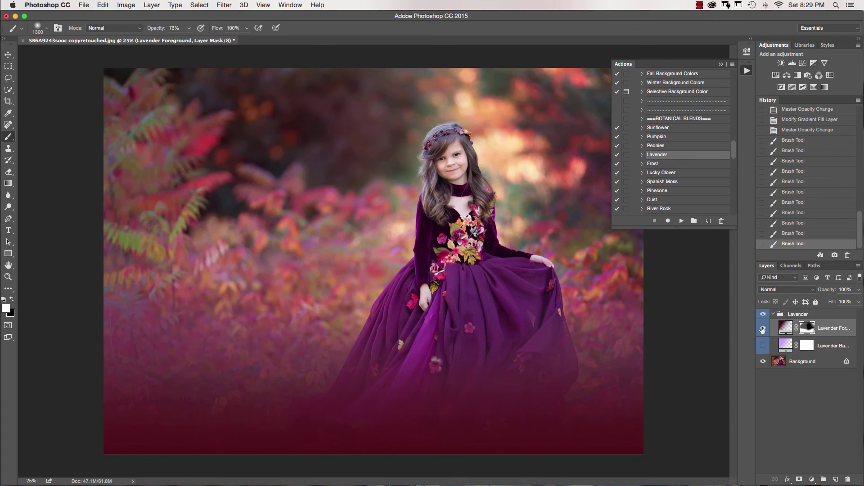
Check the masked Lavender Foreground blend by comparing the image with and without it.
click(765, 329)
click(765, 328)
click(765, 329)
click(765, 328)
Add a Curves adjustment layer above Lavender Foreground and pull the RGB midtones down to darken the image.
click(721, 64)
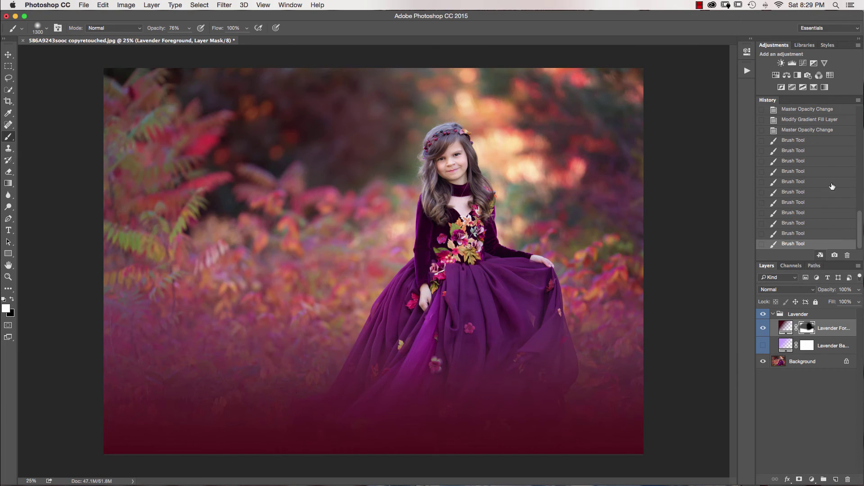
click(803, 63)
click(796, 76)
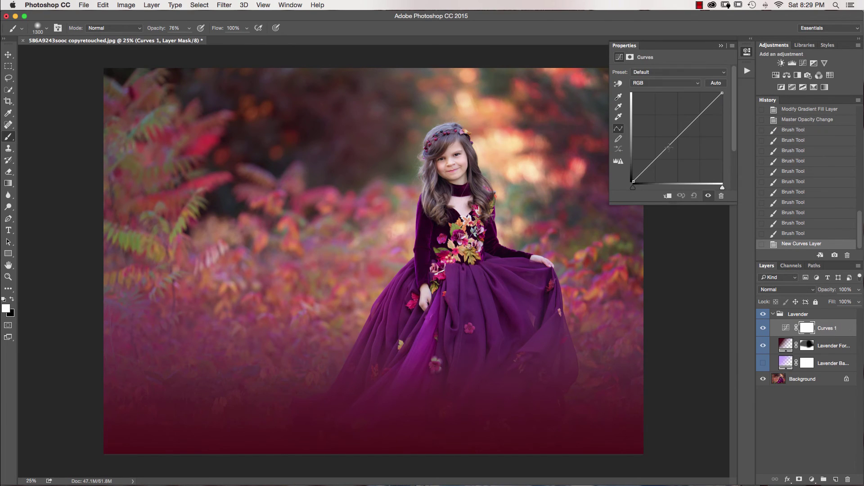
drag(677, 137, 675, 151)
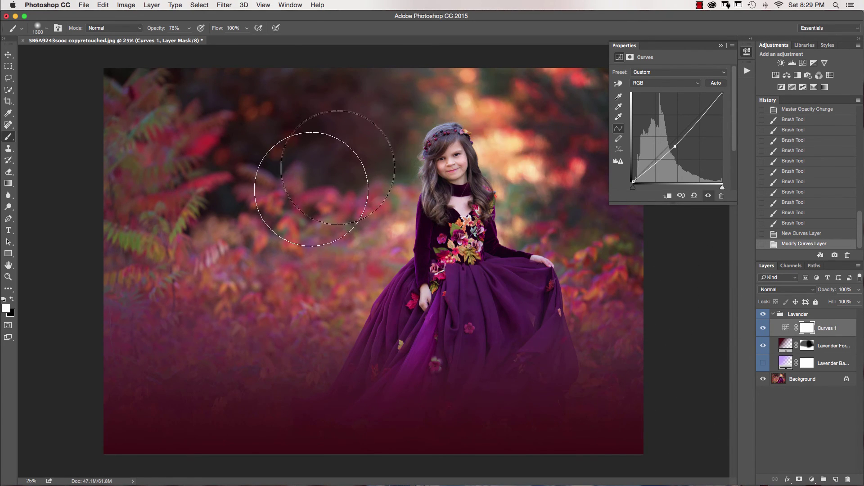
Paint the Curves 1 mask black over the girl's face and bodice, using a 1400 px brush at 100% opacity.
key(bracketright)
key(x)
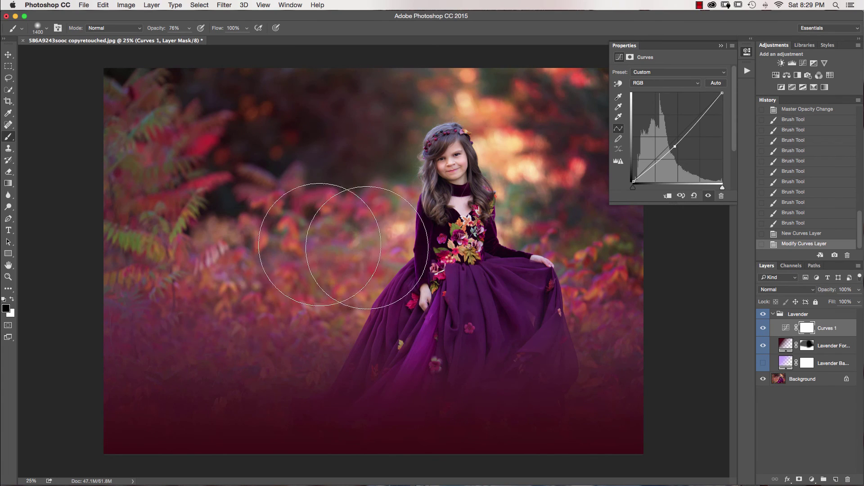
click(189, 28)
drag(195, 41, 200, 41)
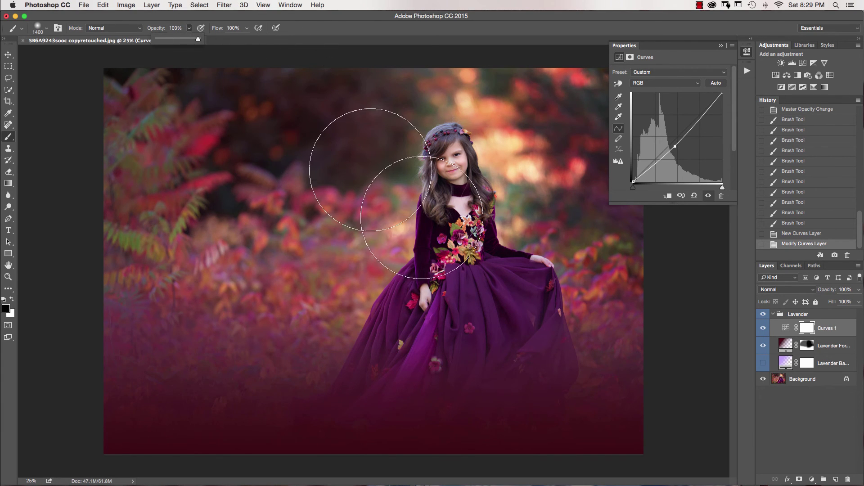
drag(446, 163, 459, 231)
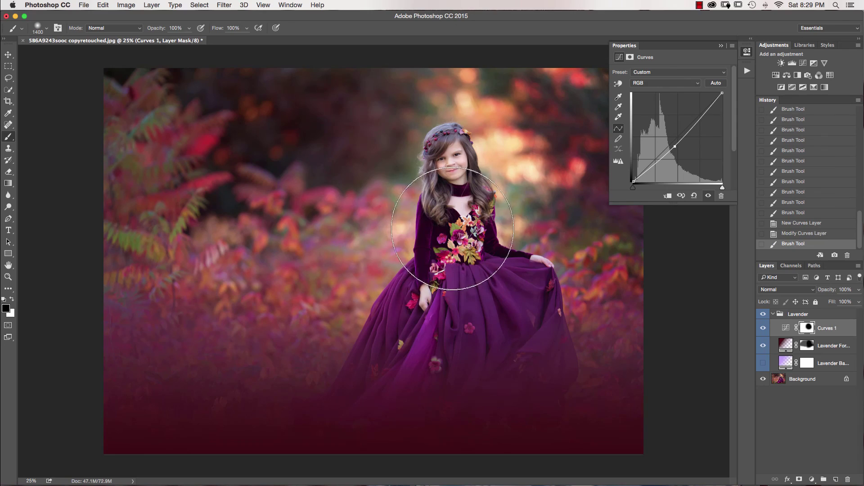
Extend the black area of the Curves 1 mask around the girl with a 2900 px brush, and close the curve settings.
key(bracketright)
key(bracketright)
key(bracketright)
key(bracketright)
key(bracketright)
key(bracketright)
key(bracketright)
key(bracketright)
key(bracketright)
key(bracketright)
key(bracketright)
key(bracketright)
key(bracketright)
key(bracketright)
key(bracketright)
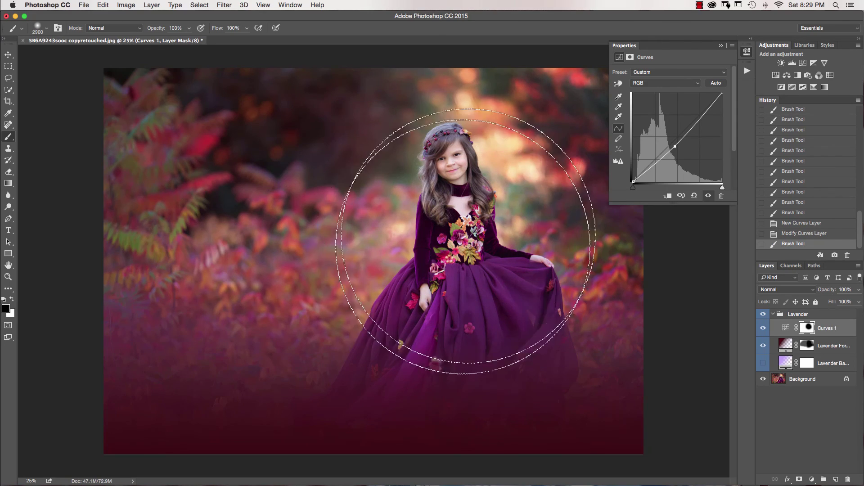
mouse_move(373, 217)
mouse_down()
mouse_move(463, 222)
mouse_move(511, 183)
mouse_up()
click(720, 45)
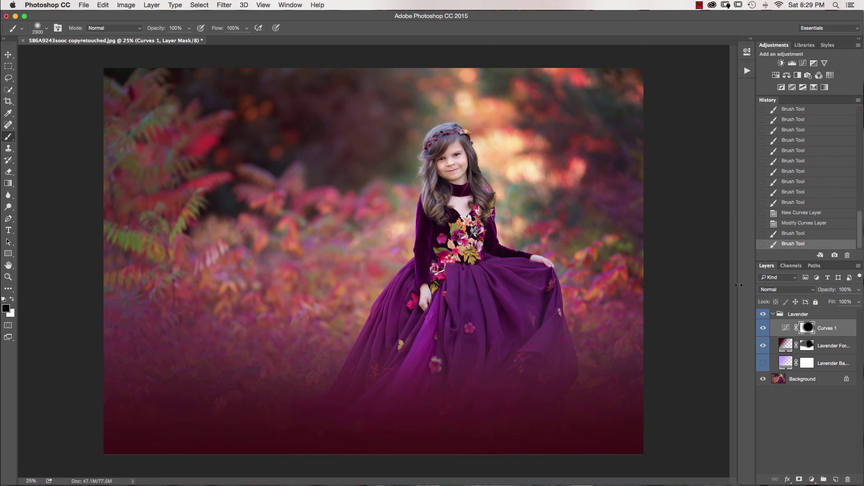
Flatten the Lavender group and its Curves adjustment into the Background layer.
key(super+shift+f)
click(495, 167)
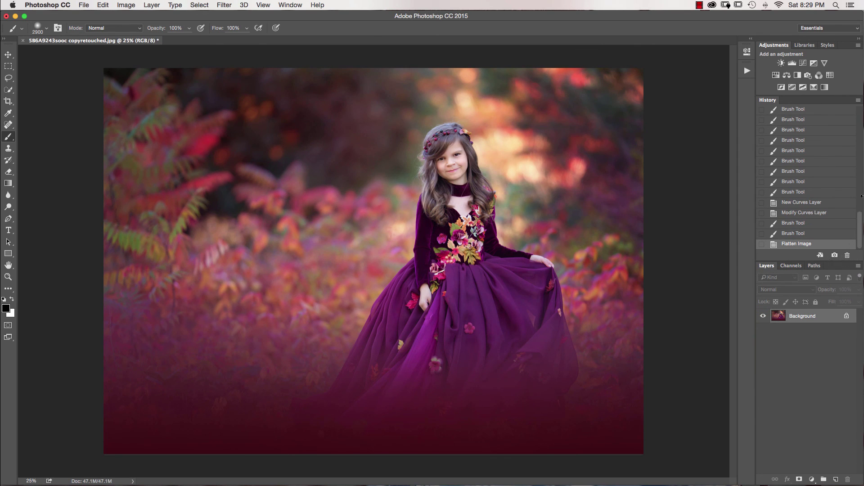
Compare the original photo with the finished edit by switching between the opening history state and Snapshot 1.
drag(861, 221, 859, 88)
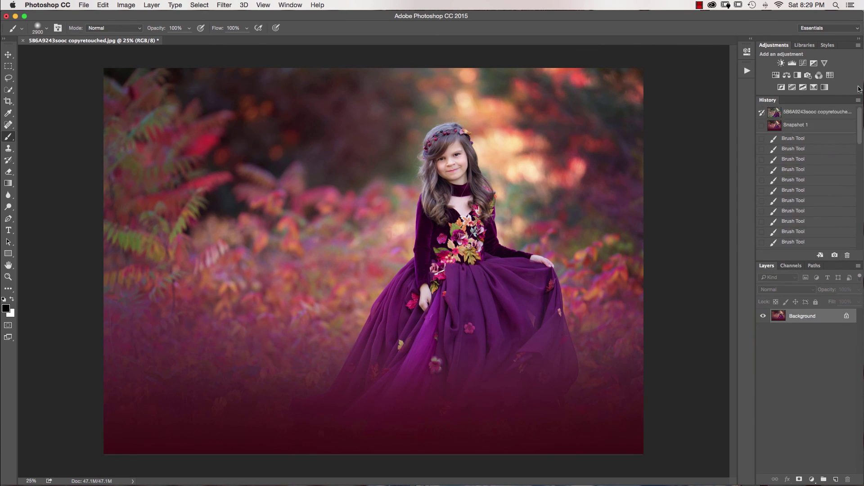
click(796, 113)
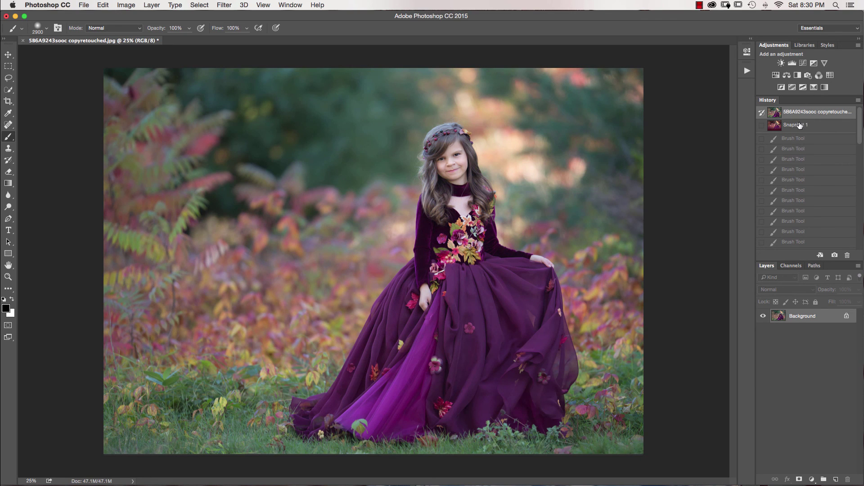
click(801, 125)
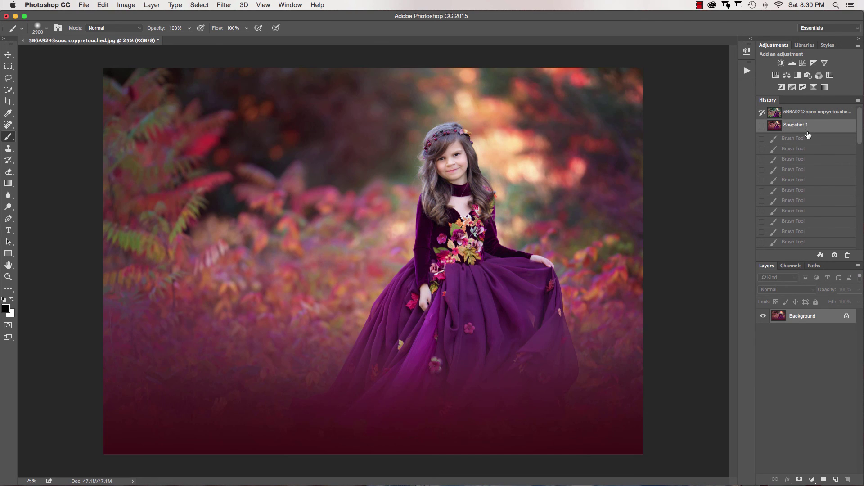
click(804, 113)
click(802, 126)
click(747, 71)
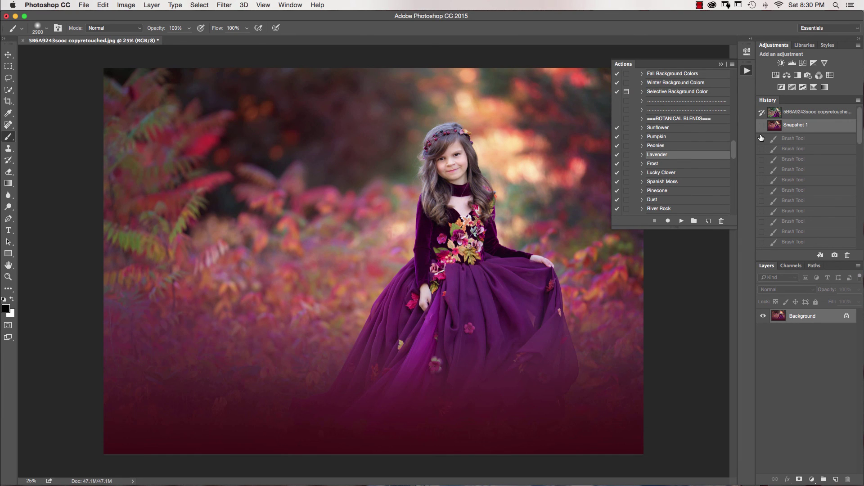
drag(735, 150, 738, 62)
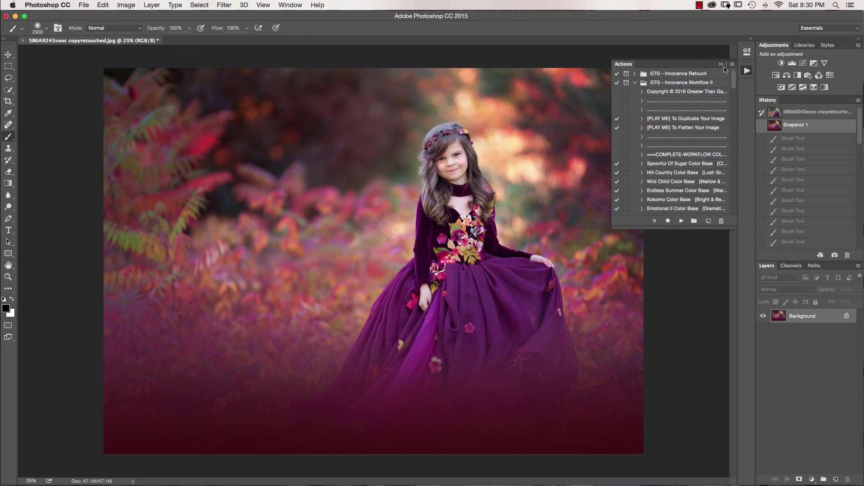
click(722, 64)
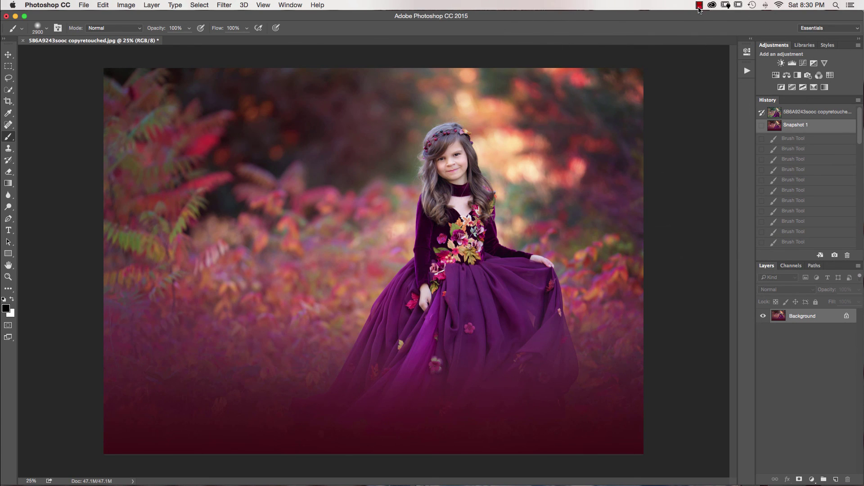
click(699, 5)
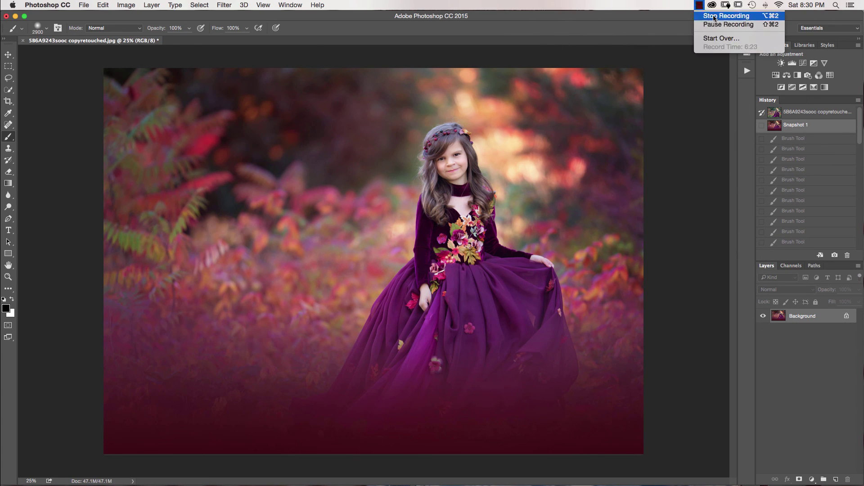